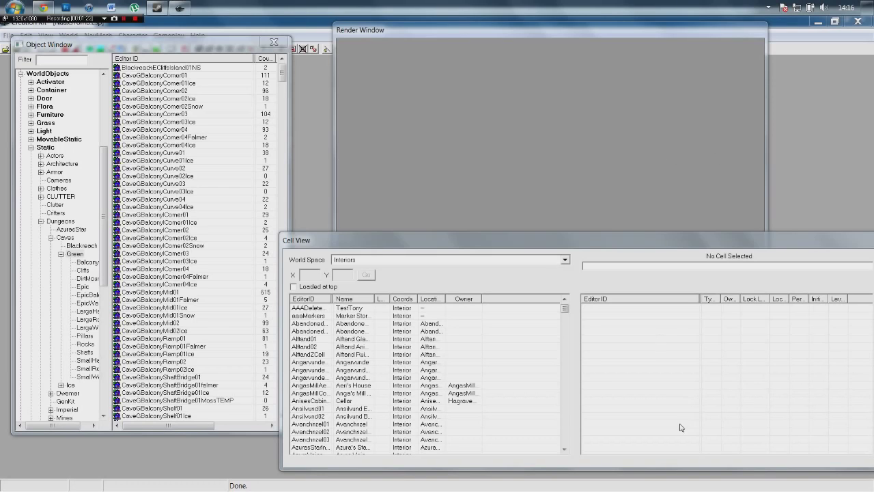
Step: Rearrange the Object Window and Cell View and narrow Cell View so both fit fully on screen
left_click_drag(97, 49, 90, 66)
left_click_drag(393, 241, 366, 238)
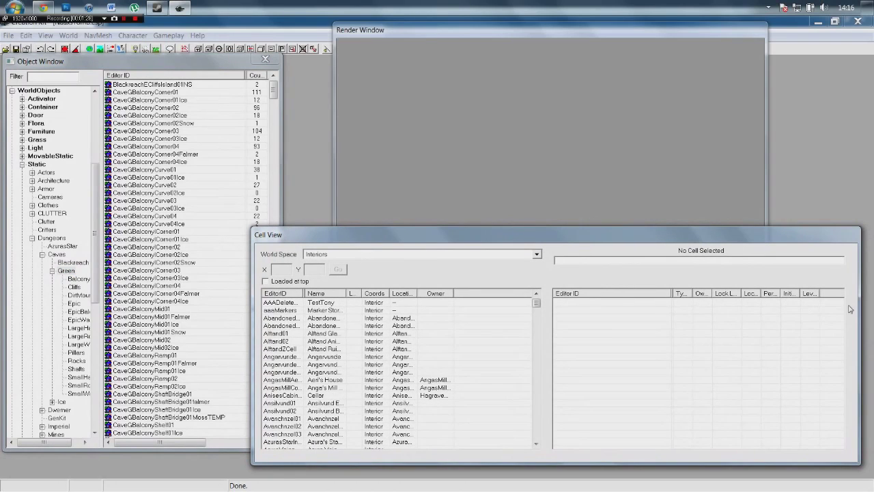
left_click_drag(860, 303, 818, 304)
left_click_drag(660, 243, 706, 248)
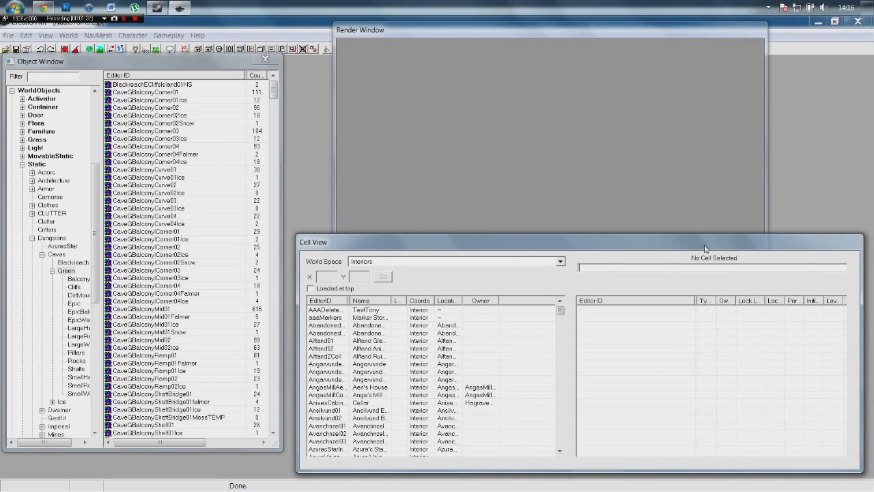
Step: Open the plugin data list, view the details of the active file NaaxsTomb.esp, and close the list without loading anything
left_click(9, 35)
left_click(24, 46)
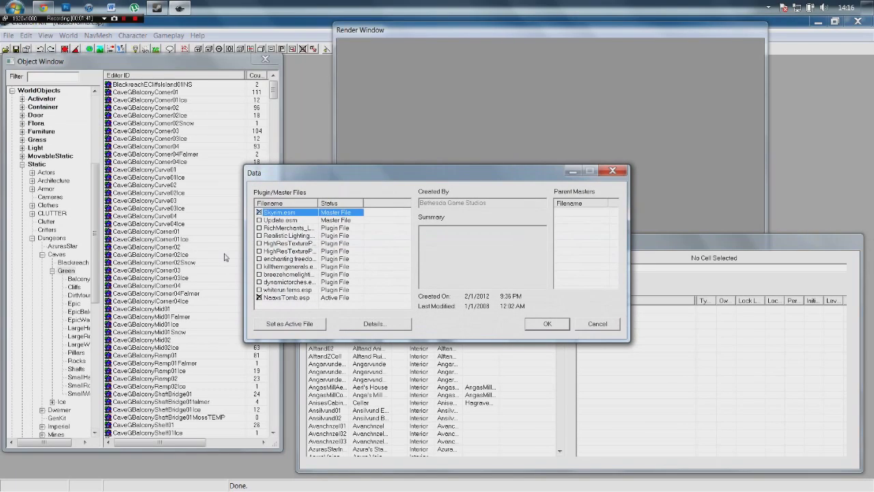
left_click(286, 299)
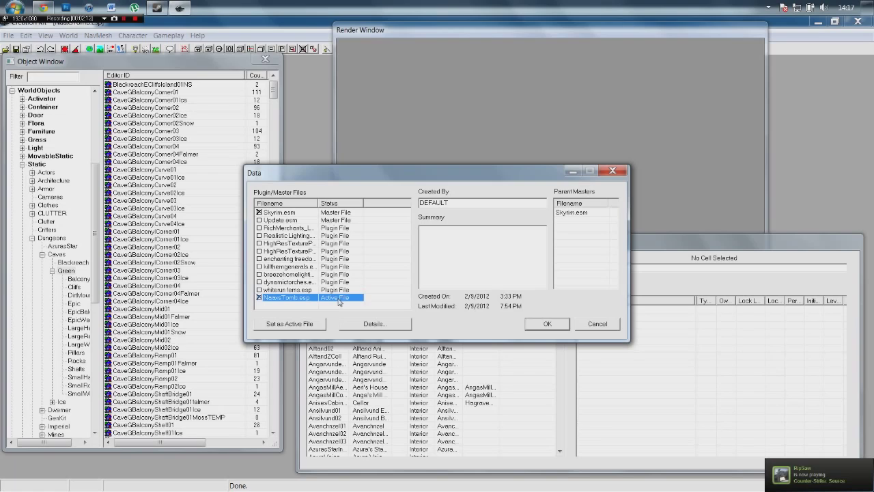
left_click(613, 171)
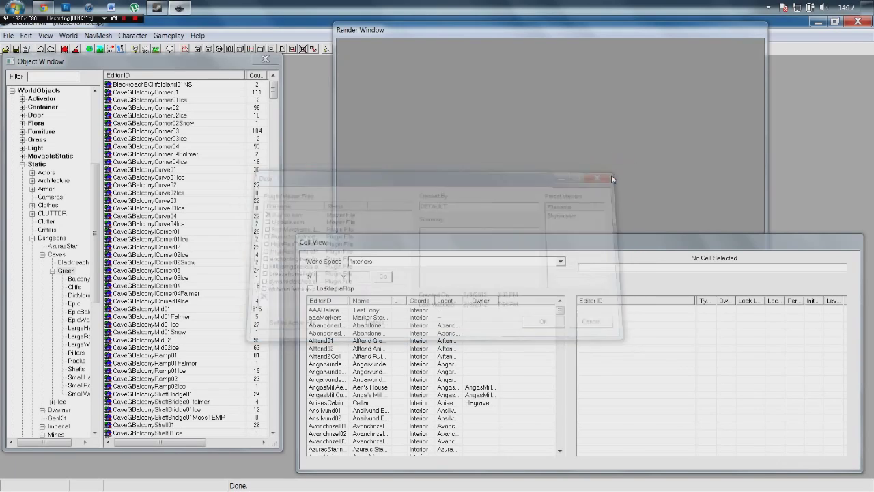
Step: Find the NaaxsTomb interior cell in the cell list and load it in the Render Window
left_click(408, 364)
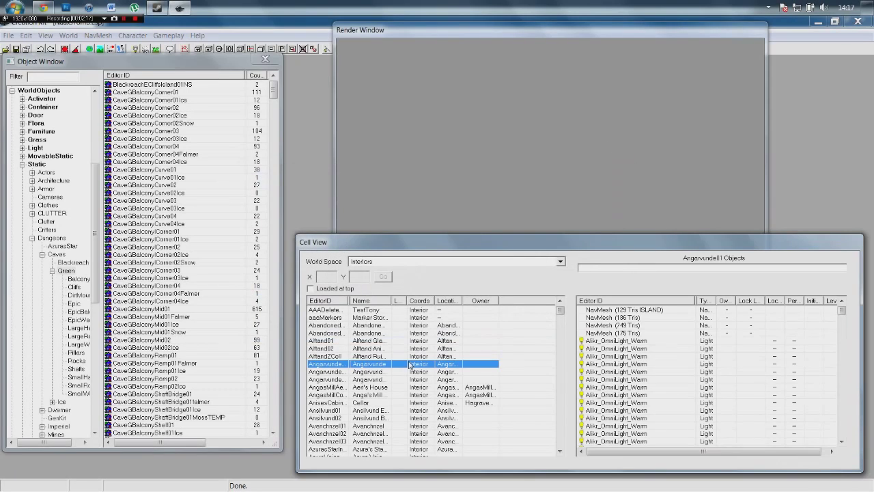
key("n")
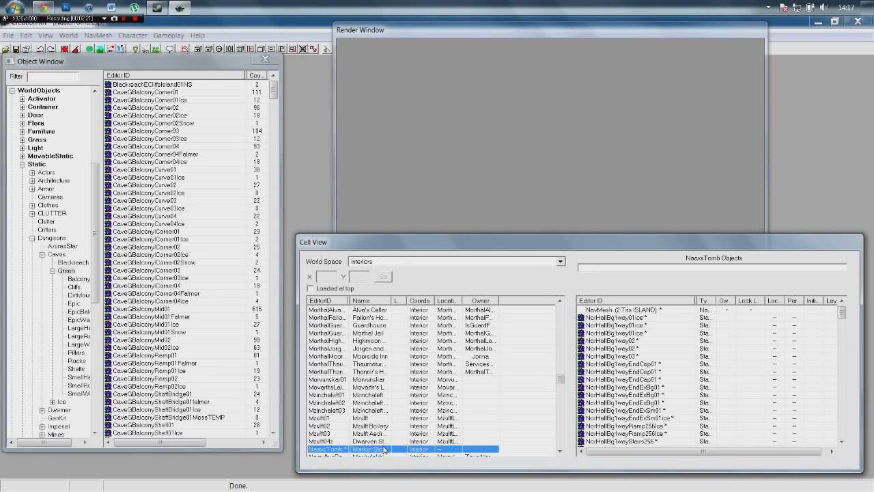
double_click(384, 448)
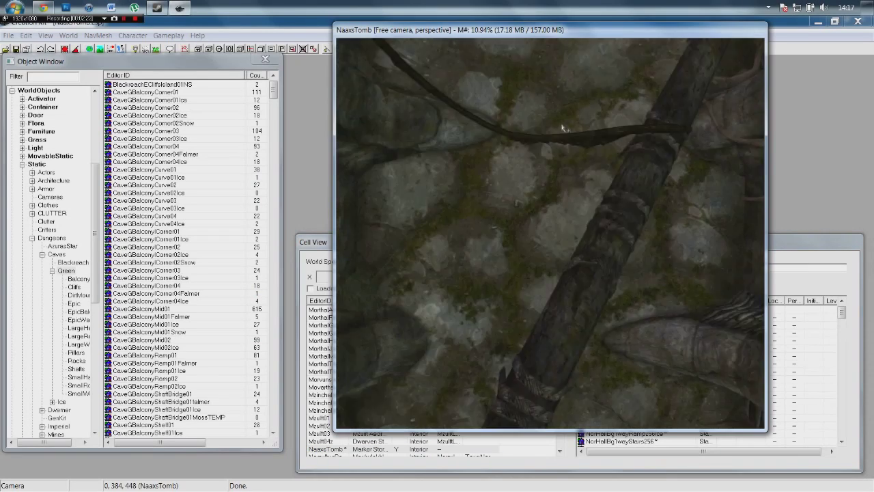
Step: Examine the dungeon layout from above, following the corridors and rooms to the corner corridor beside the pillared room
scroll(564, 128, "down", 10)
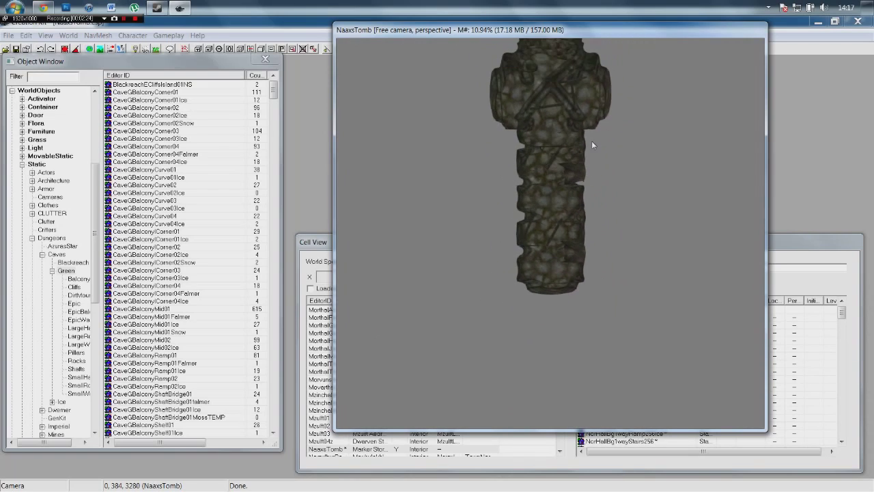
scroll(591, 141, "down", 2)
middle_click_drag(548, 121, 578, 266)
scroll(578, 266, "down", 2)
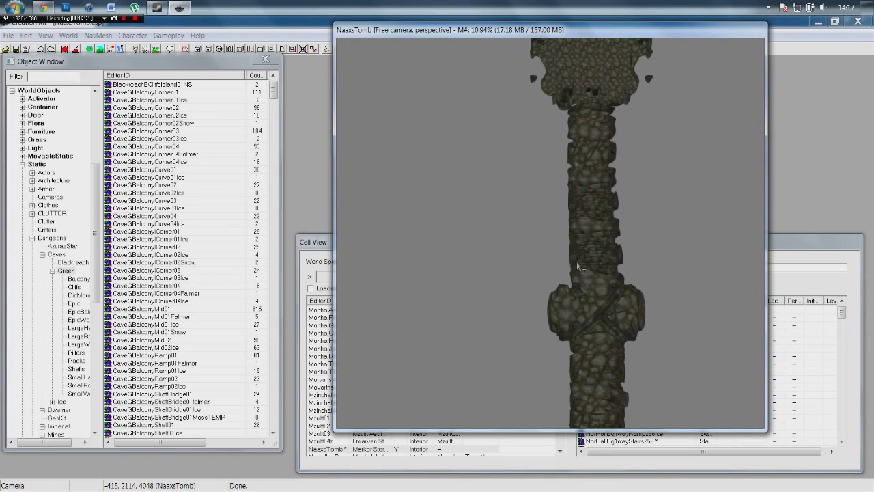
scroll(574, 253, "down", 5)
middle_click_drag(566, 138, 523, 355)
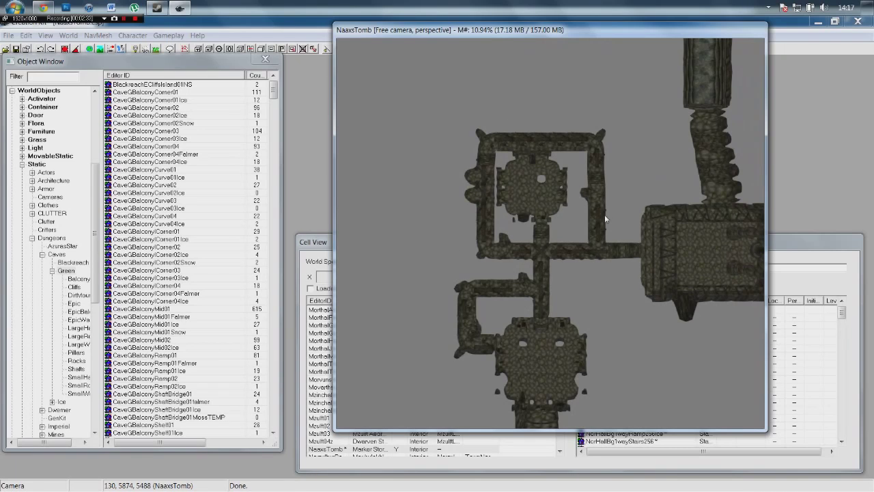
middle_click_drag(601, 107, 618, 322)
scroll(617, 317, "up", 5)
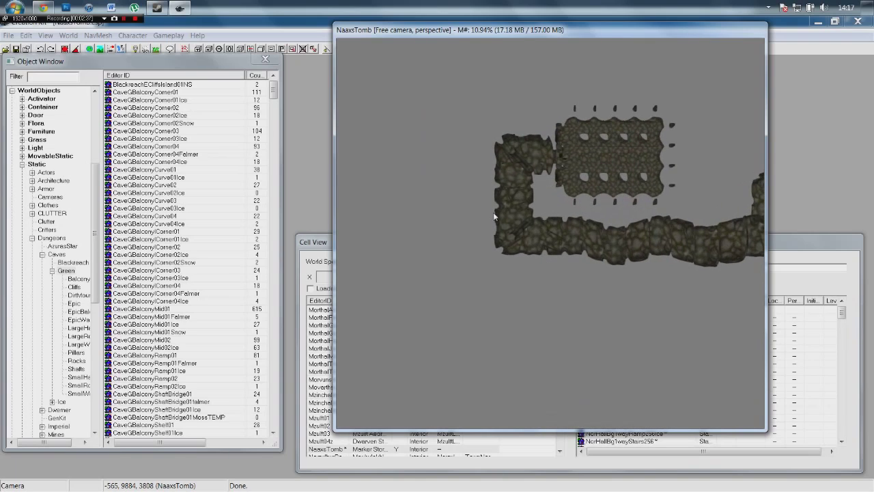
scroll(494, 216, "up", 2)
middle_click_drag(494, 217, 584, 245)
scroll(657, 357, "up", 2)
middle_click_drag(656, 356, 640, 290)
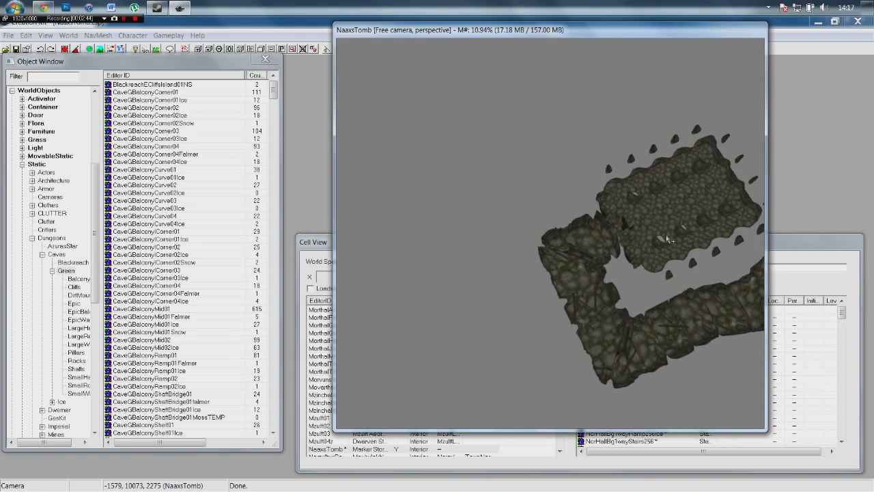
Step: Delete the straight NorHallBg1way01ice piece between the two corner pieces of the corridor beside the pillared room
middle_click_drag(666, 237, 636, 184)
left_click(552, 237)
middle_click_drag(401, 286, 388, 308)
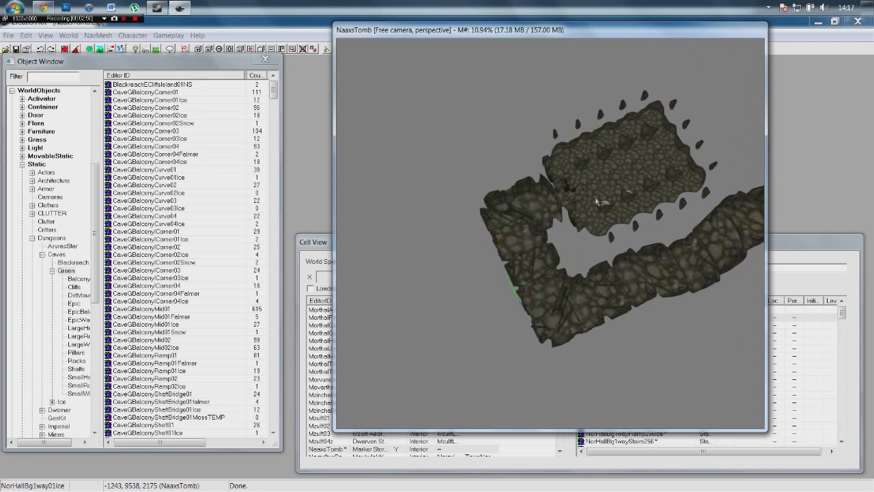
left_click(521, 272)
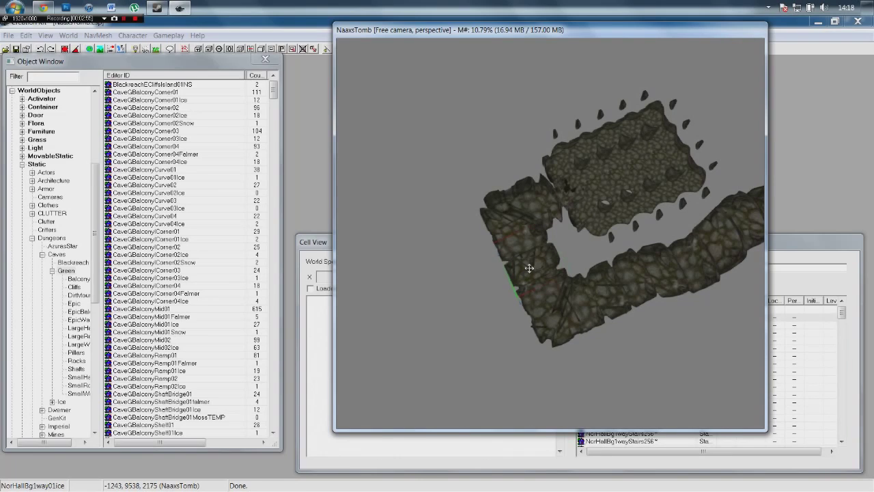
key("Delete")
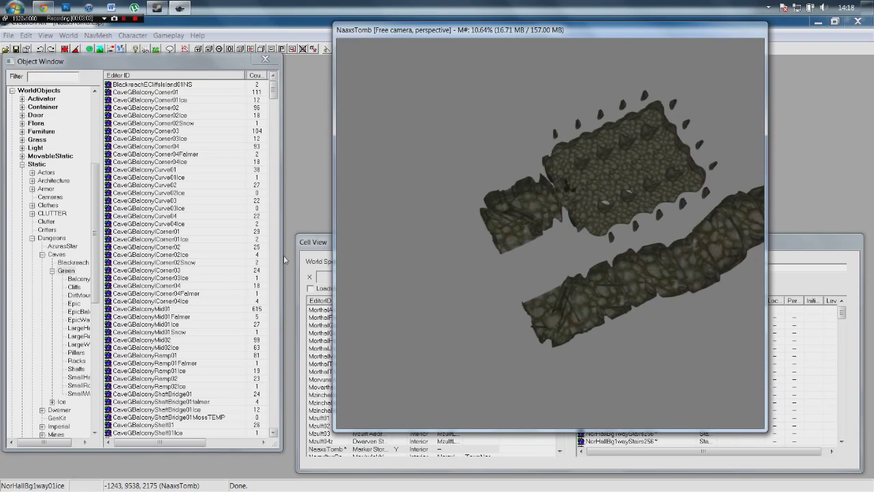
Step: Reposition the Object Window and list the BgHalls pieces of the Nordic dungeon statics
left_click(54, 59)
left_click_drag(54, 59, 55, 69)
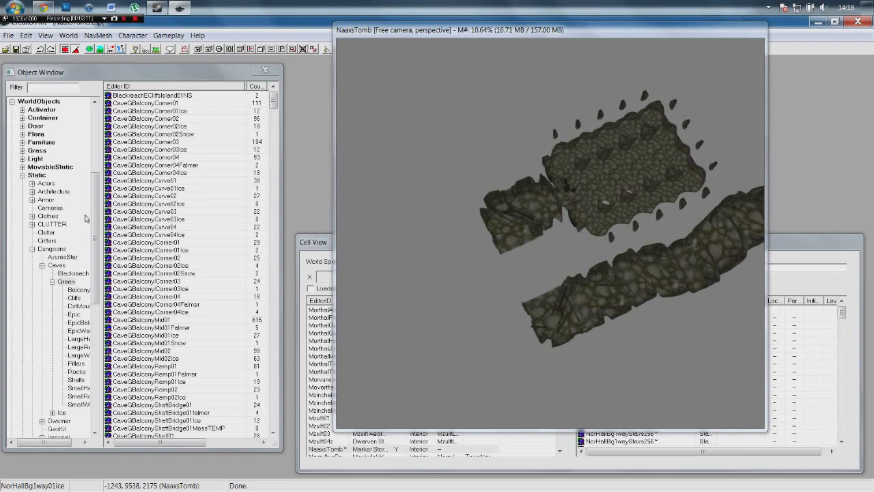
left_click_drag(100, 243, 101, 321)
left_click(68, 265)
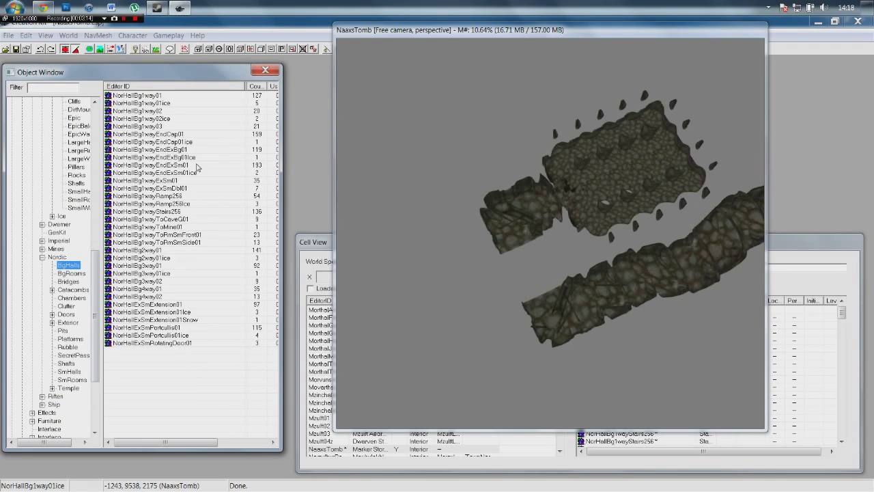
Step: Try placing and rotating NorHallBg1wayToCaveG01 at the corridor gap, and delete it again
left_click(159, 220)
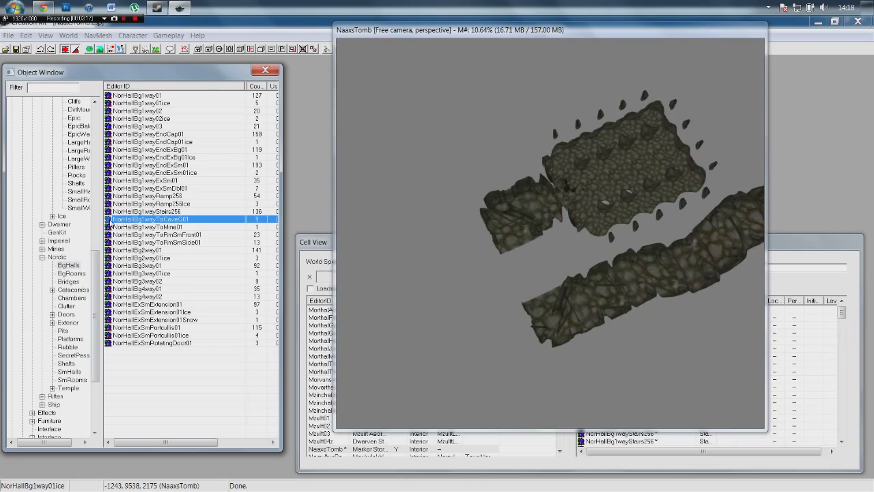
left_click_drag(109, 224, 511, 168)
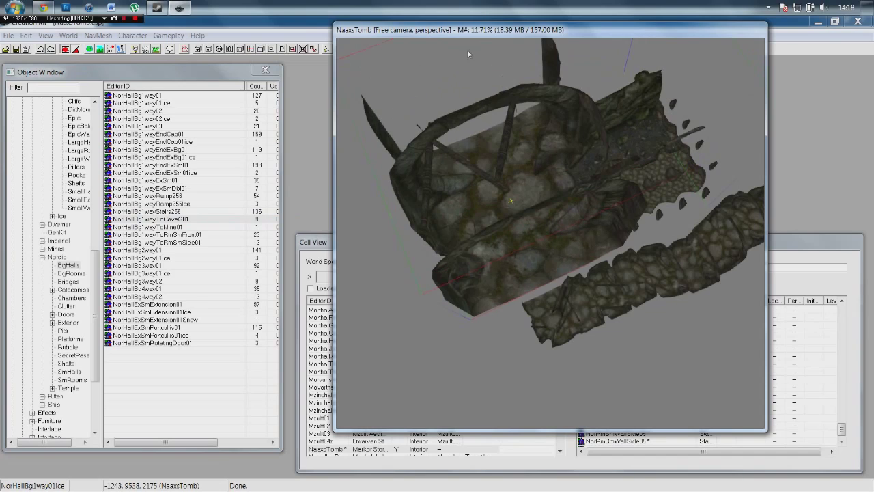
right_click_drag(537, 249, 517, 307)
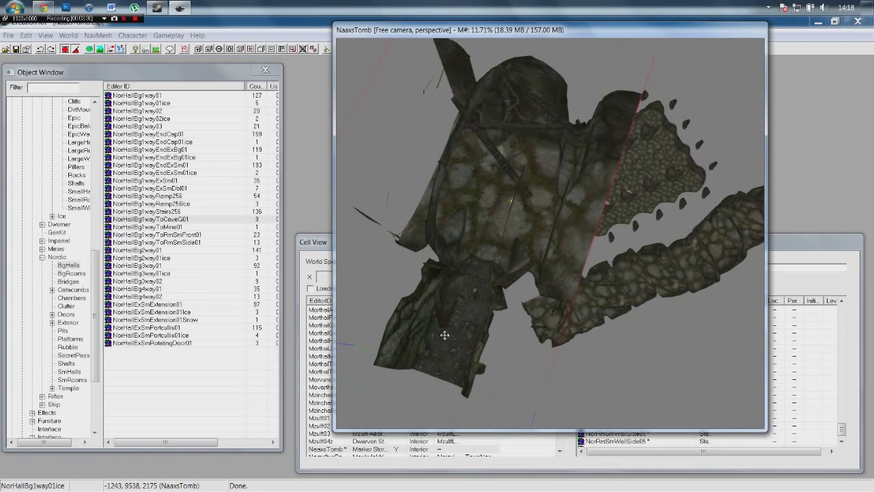
key("Delete")
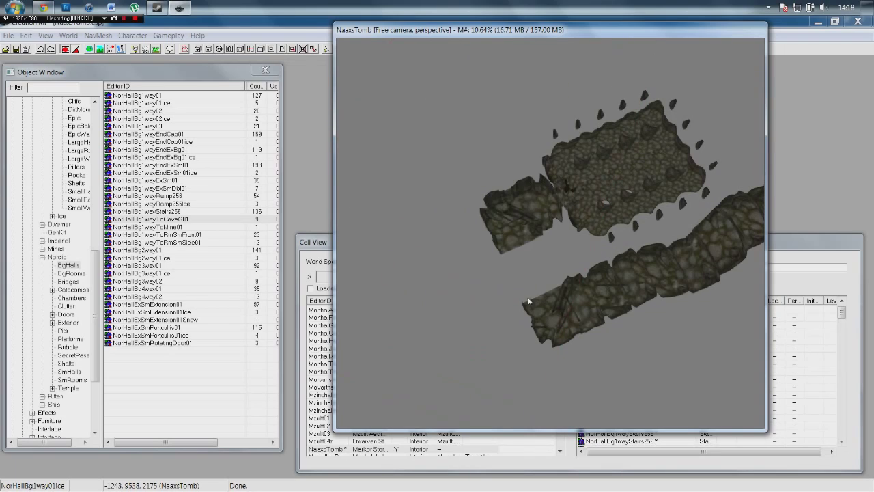
scroll(517, 264, "up", 3)
scroll(570, 309, "up", 1)
left_click(624, 305)
left_click(681, 286)
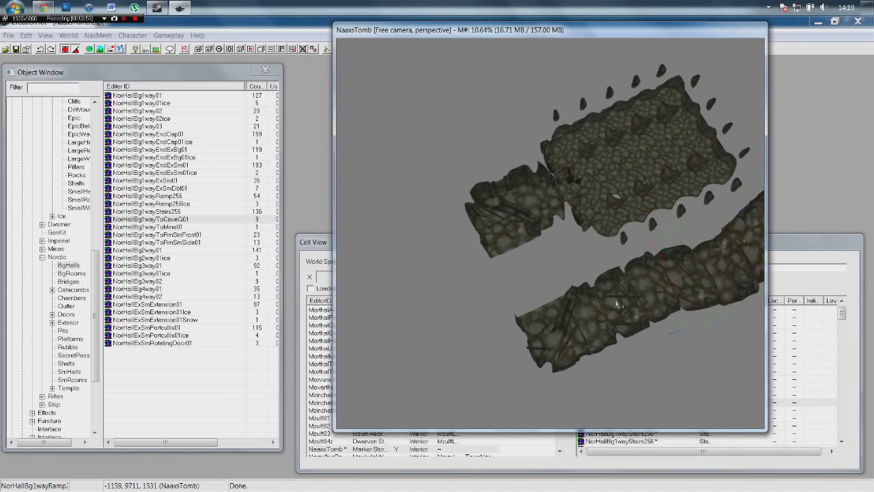
left_click(435, 292)
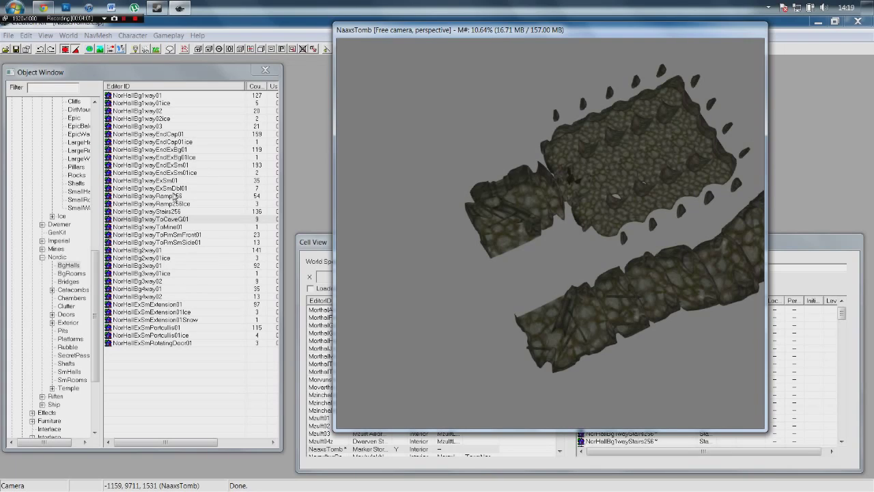
Step: Try fitting NorHallBg3way01 into the corridor gap by moving and rotating it, and delete it again
left_click(130, 266)
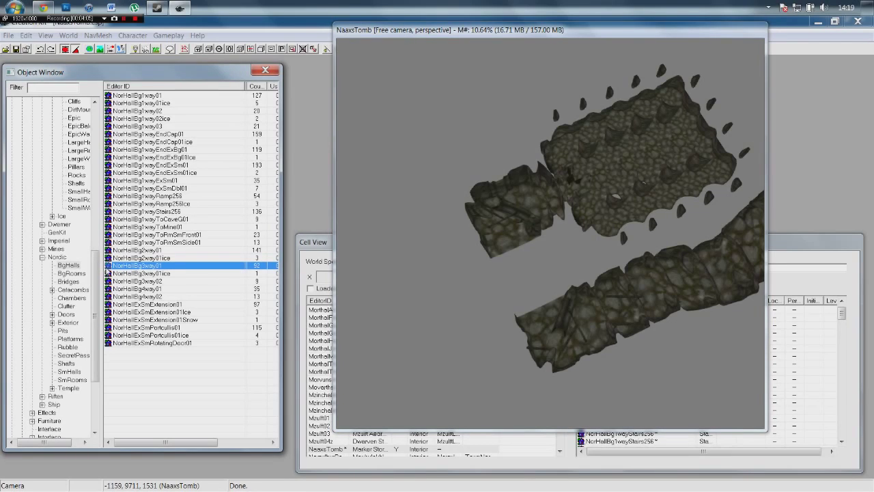
left_click_drag(508, 250, 533, 289)
middle_click_drag(541, 277, 580, 240, "shift")
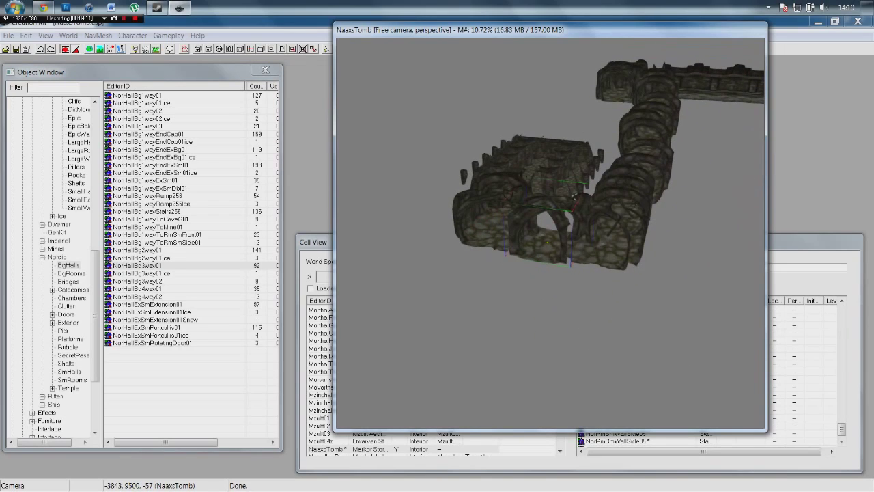
right_click_drag(553, 251, 556, 227)
middle_click_drag(555, 249, 549, 247, "shift")
right_click_drag(550, 247, 570, 246)
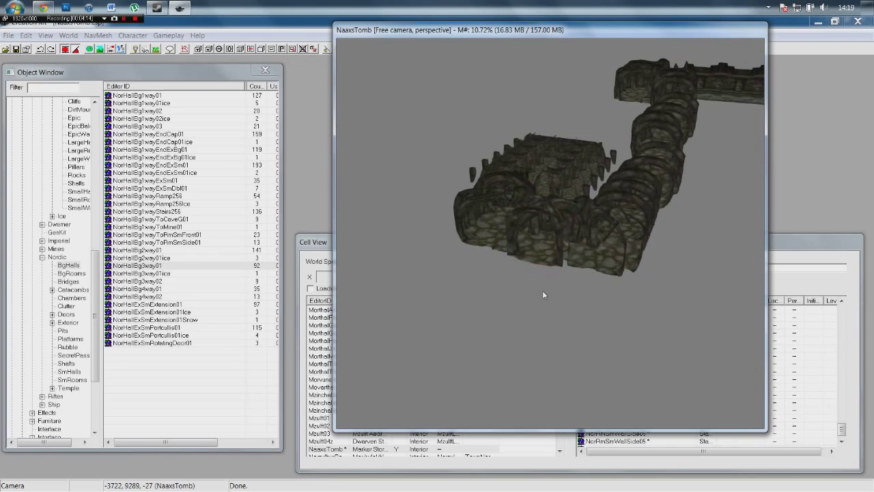
key("t")
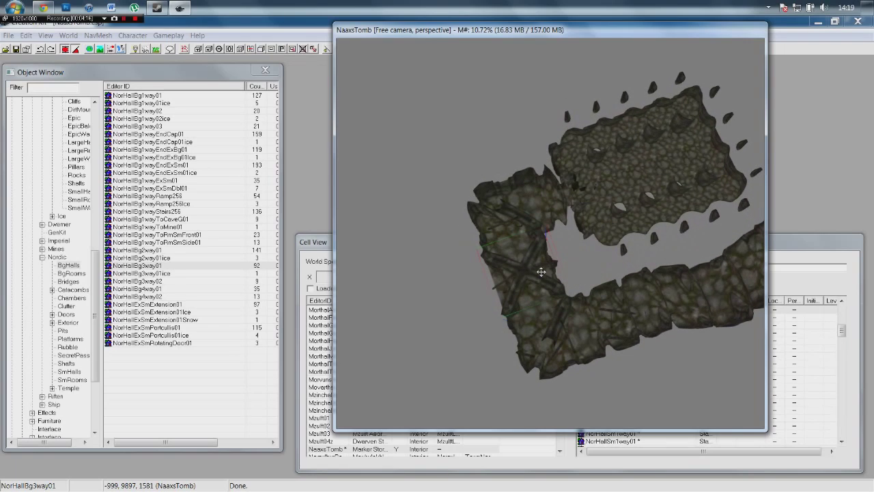
key("Delete")
Step: Place a NorHallBg3way01ice piece in the gap between the two corridor corners
left_click(136, 258)
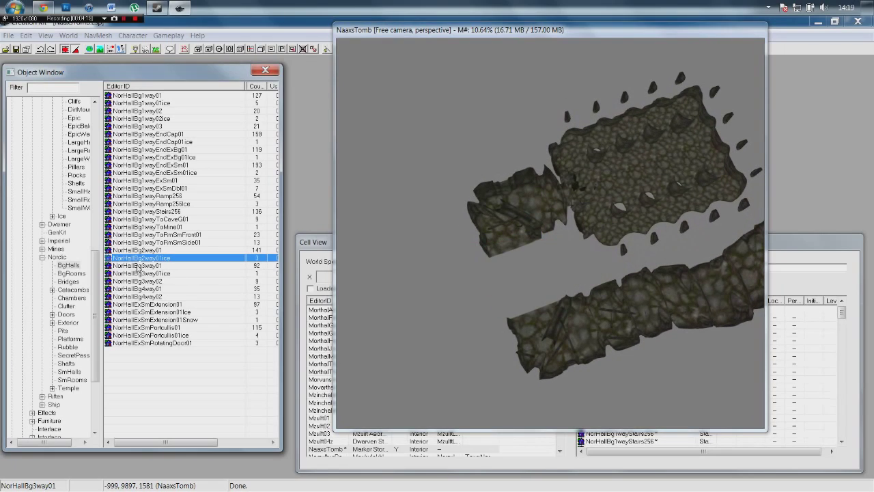
left_click(143, 273)
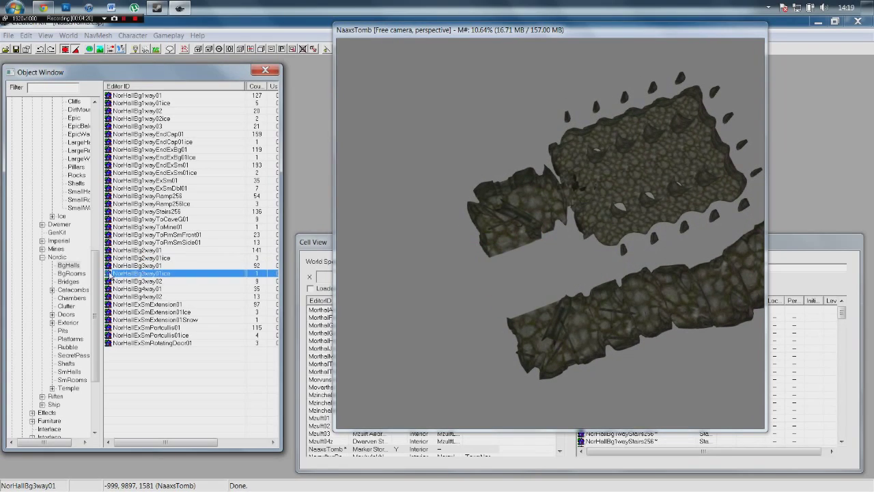
left_click_drag(511, 253, 511, 253)
middle_click_drag(512, 261, 403, 281, "shift")
left_click(509, 257)
left_click_drag(509, 258, 542, 258)
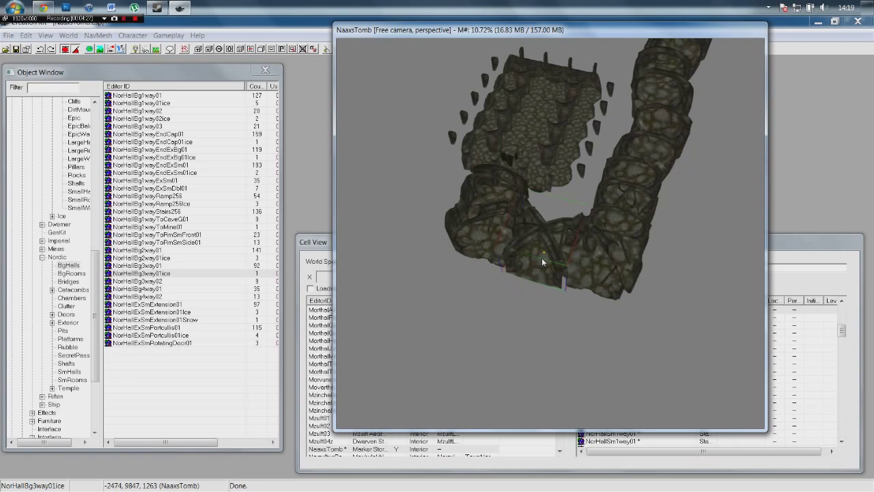
Step: Rotate the three-way hall piece so it joins both corridor corners with its side opening facing away from the pillared room
right_click_drag(541, 273, 541, 268)
middle_click_drag(541, 268, 539, 234, "shift")
mouse_move(537, 239)
right_mouse_down()
mouse_move(551, 239)
mouse_move(535, 234)
right_mouse_up()
left_click(500, 316)
middle_click_drag(500, 316, 447, 355, "shift")
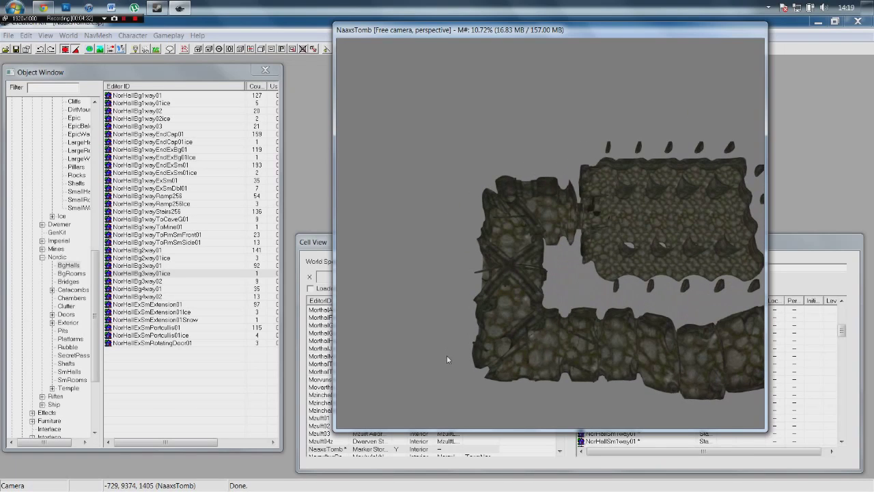
Step: Attach a NorHallBg1way01 piece to the three-way piece's outer opening and extend the hall outward with a duplicate
middle_click_drag(491, 276, 481, 294, "shift")
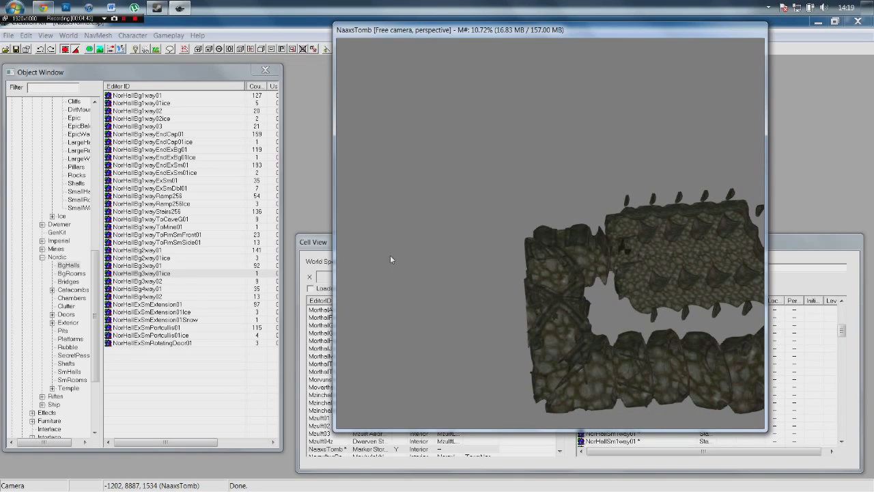
left_click(116, 96)
left_click_drag(108, 96, 496, 324)
right_click_drag(496, 325, 495, 324)
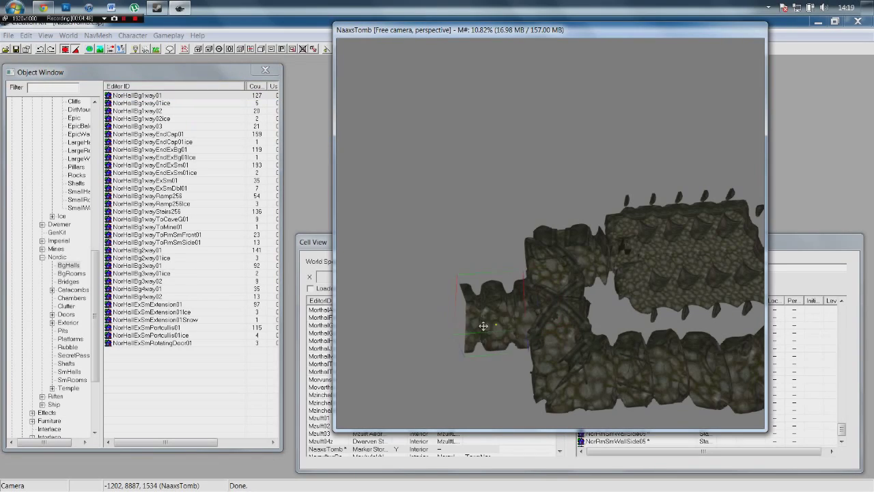
left_click_drag(484, 329, 434, 329)
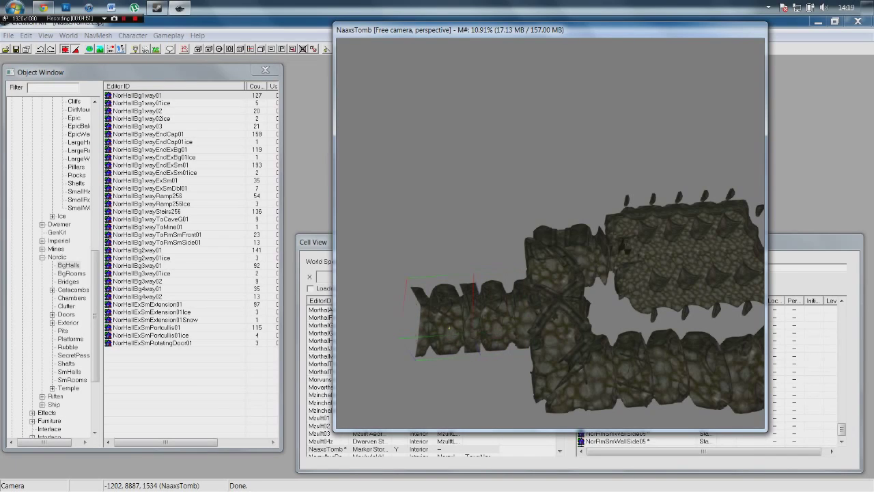
left_click(450, 228)
middle_click_drag(449, 228, 467, 242, "shift")
left_click(437, 321)
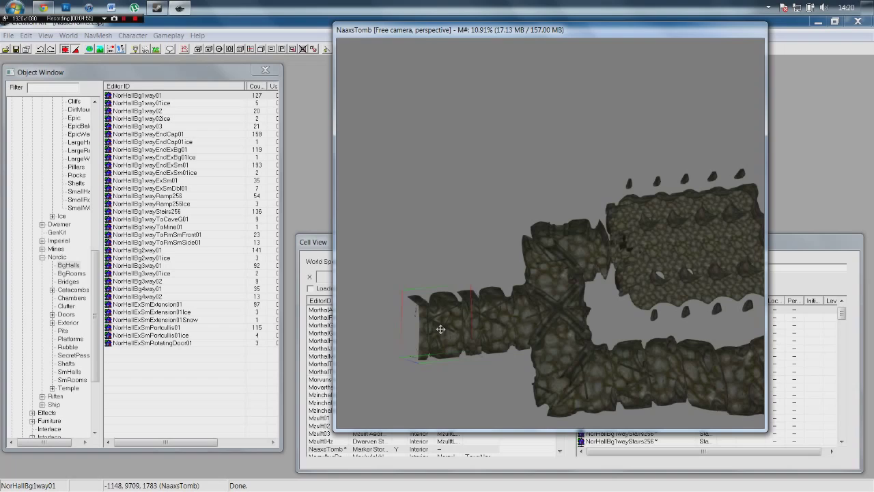
left_click(454, 253)
middle_click_drag(453, 253, 508, 213, "shift")
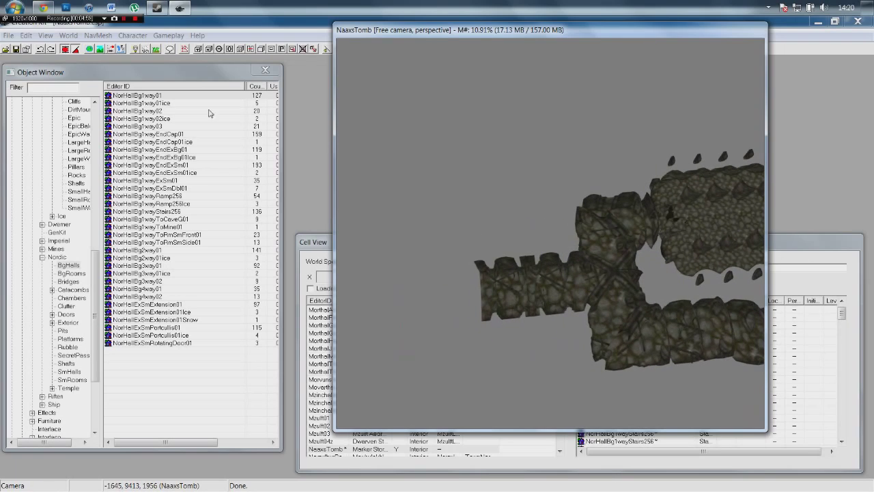
Step: Place a CaveGLHall1Way01 piece from the green cave large hall set near the new Nordic hall's open end
left_click_drag(94, 280, 93, 227)
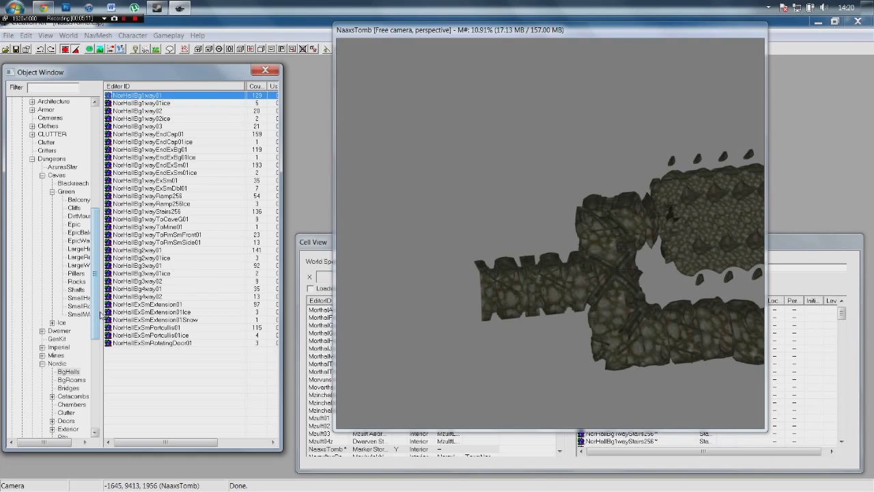
left_click_drag(101, 258, 121, 262)
left_click(84, 249)
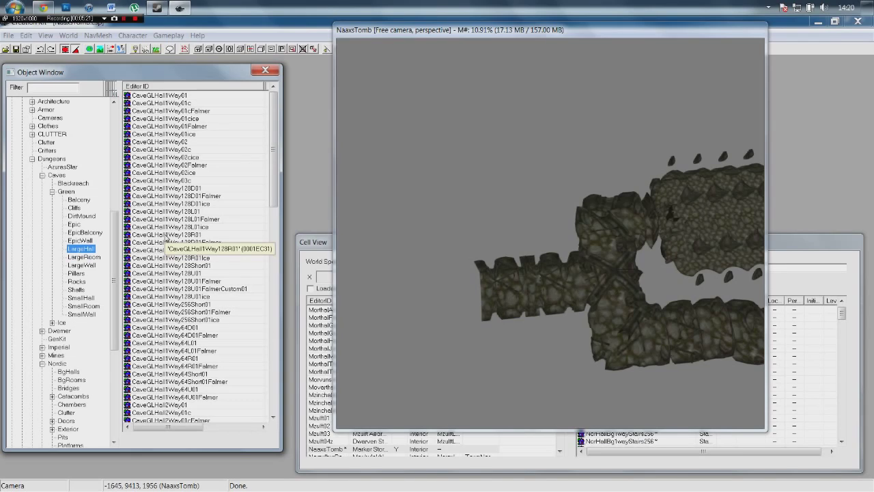
left_click(176, 97)
left_click_drag(127, 96, 437, 188)
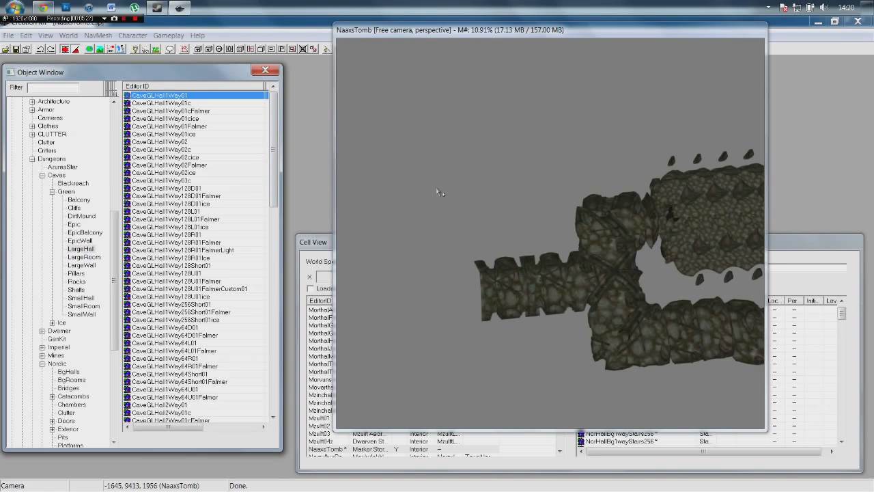
left_click_drag(429, 267, 426, 275)
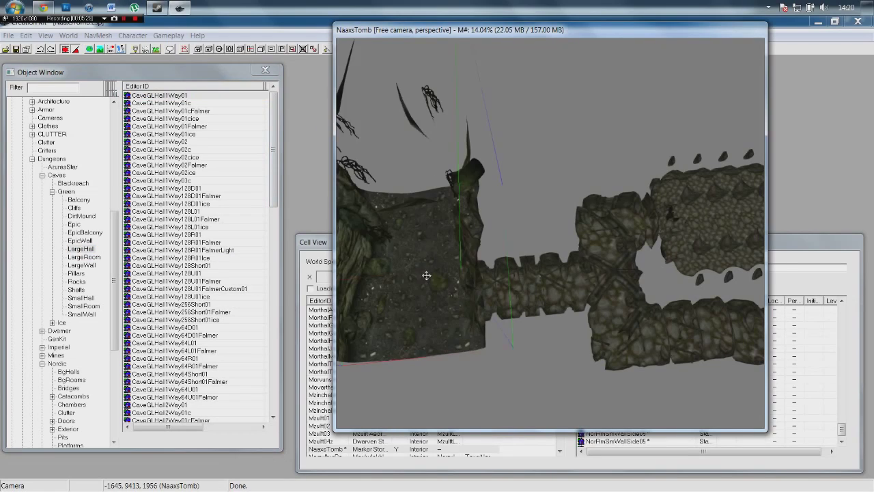
Step: Rotate the large cave hall piece and set it down apart from the Nordic hall
right_click_drag(492, 212, 532, 213)
left_click_drag(492, 213, 504, 309)
middle_click_drag(505, 310, 489, 144, "shift")
left_click_drag(490, 145, 438, 327)
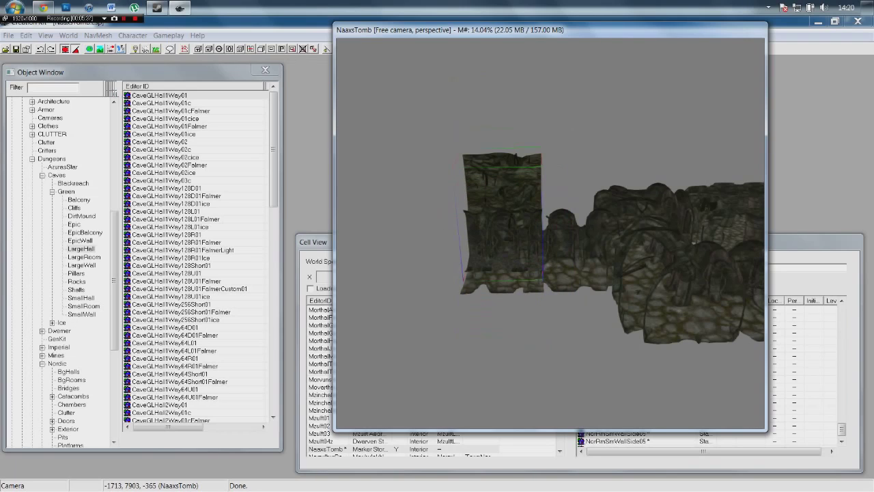
middle_click_drag(439, 327, 543, 166, "shift")
left_click(540, 173)
scroll(537, 182, "up", 2)
middle_click_drag(572, 257, 494, 233, "shift")
Step: Place a CaveGLWallDoor01 piece from the green cave set and fit it against one open end of the cave hall
left_click_drag(274, 128, 277, 219)
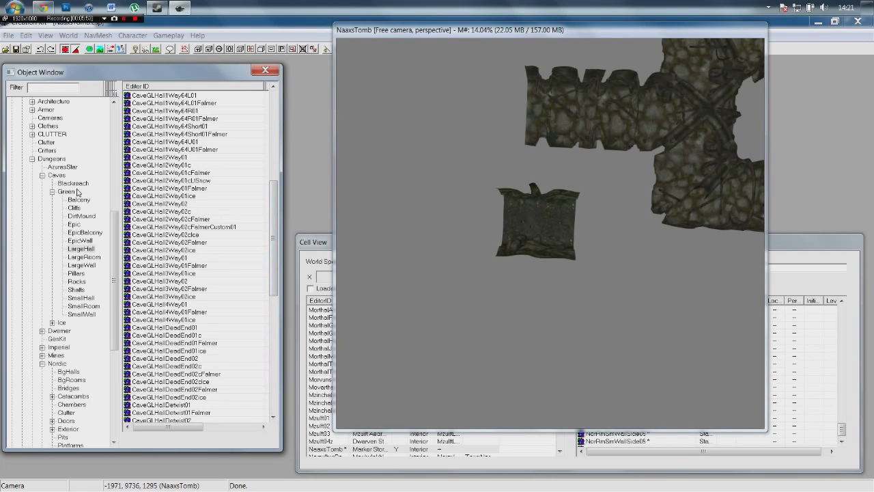
left_click_drag(113, 282, 120, 245)
left_click(66, 281)
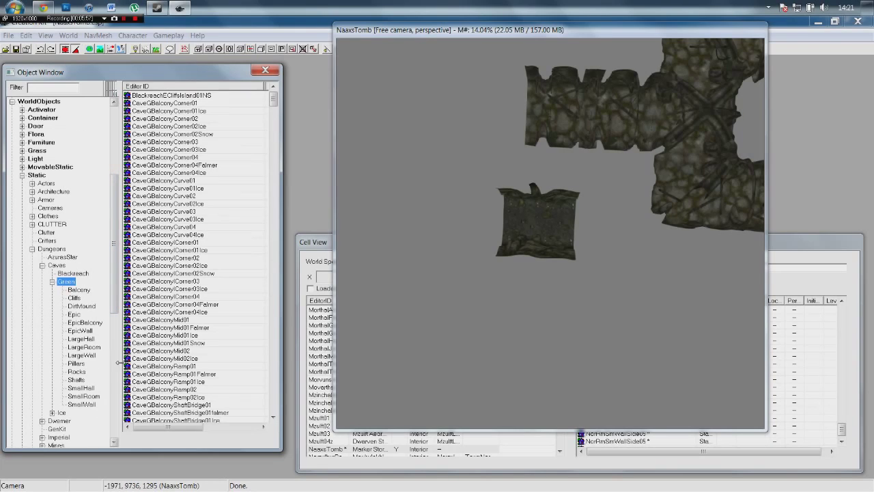
left_click_drag(276, 103, 280, 323)
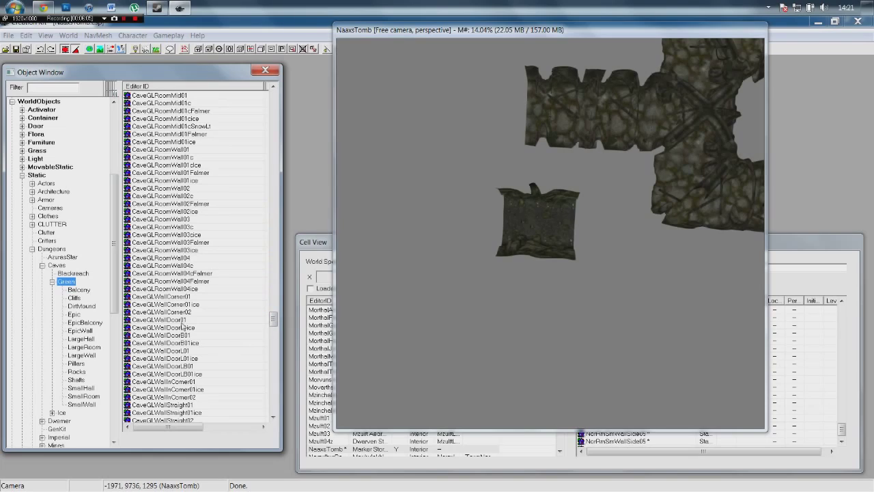
left_click(173, 320)
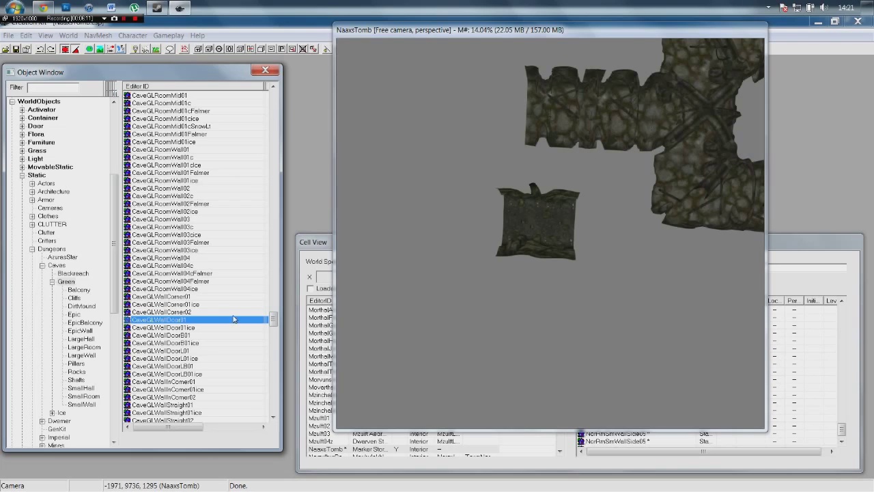
left_click_drag(126, 322, 141, 323)
left_click_drag(563, 243, 512, 238)
middle_click_drag(511, 238, 585, 179, "shift")
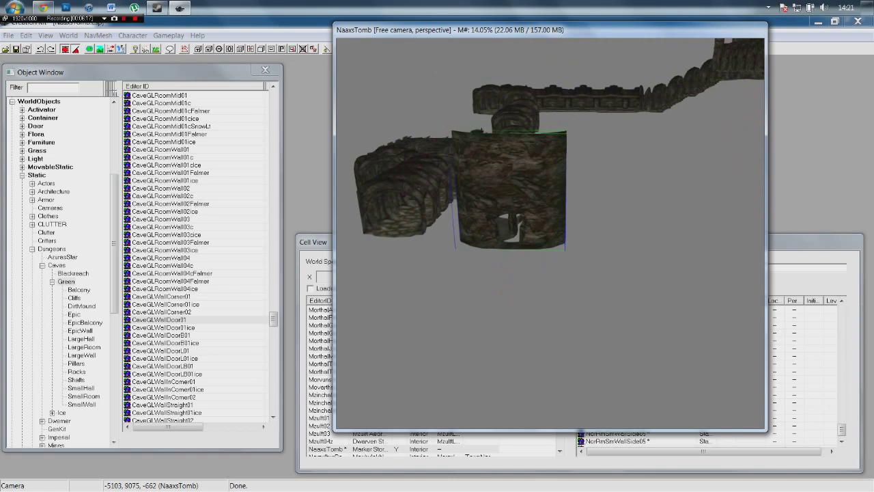
mouse_move(496, 185)
left_mouse_down()
mouse_move(492, 191)
mouse_move(496, 184)
left_mouse_up()
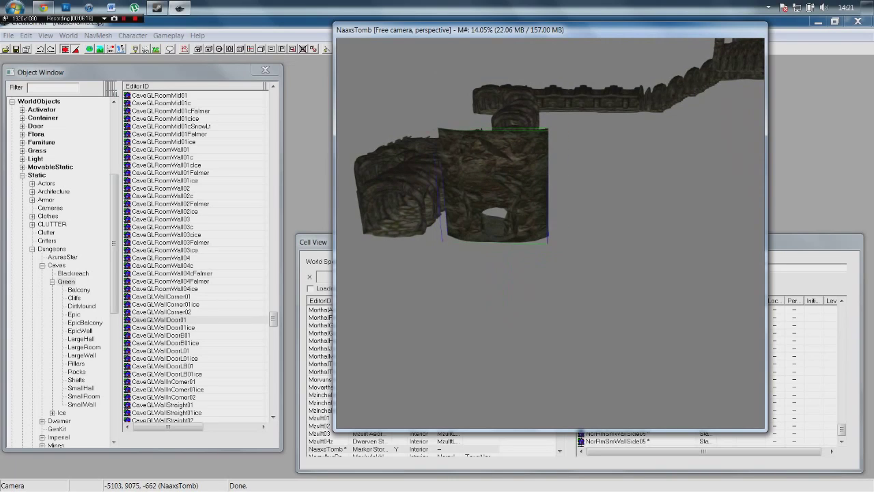
middle_click_drag(520, 182, 430, 233, "shift")
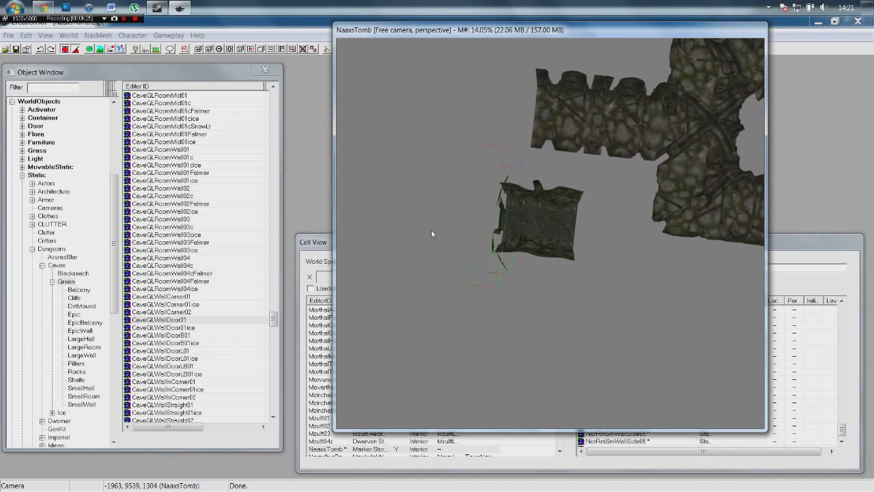
Step: Add a CaveGLWallDoorL01 piece beside the cave hall's other open end
left_click(167, 335)
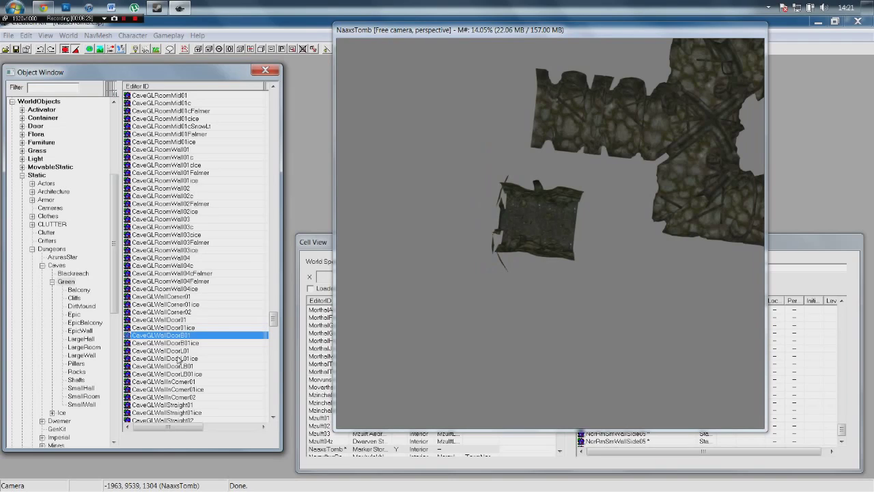
left_click(182, 360)
left_click(164, 351)
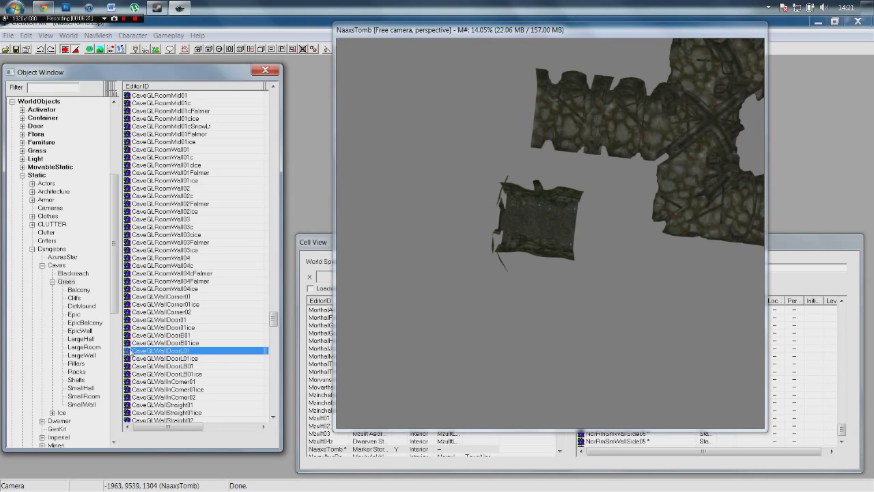
left_click_drag(128, 352, 573, 234)
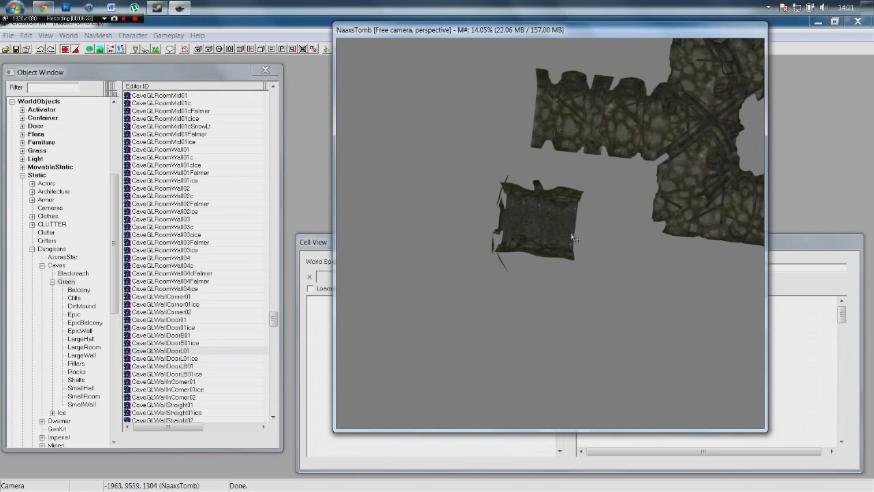
key("shift")
key("shift")
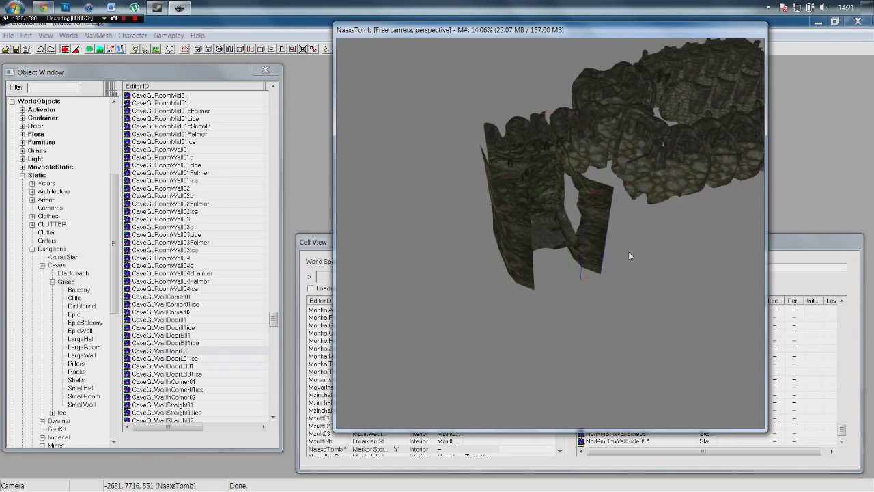
Step: Rotate and move the large-door wall so its opening lines up with the cave hall's end
right_click_drag(596, 250, 596, 244)
key("shift")
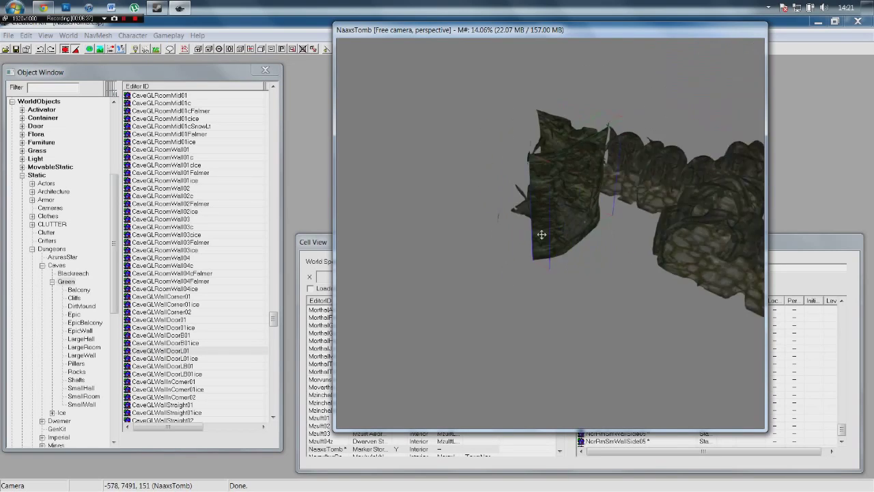
key("shift")
left_click_drag(523, 225, 529, 227)
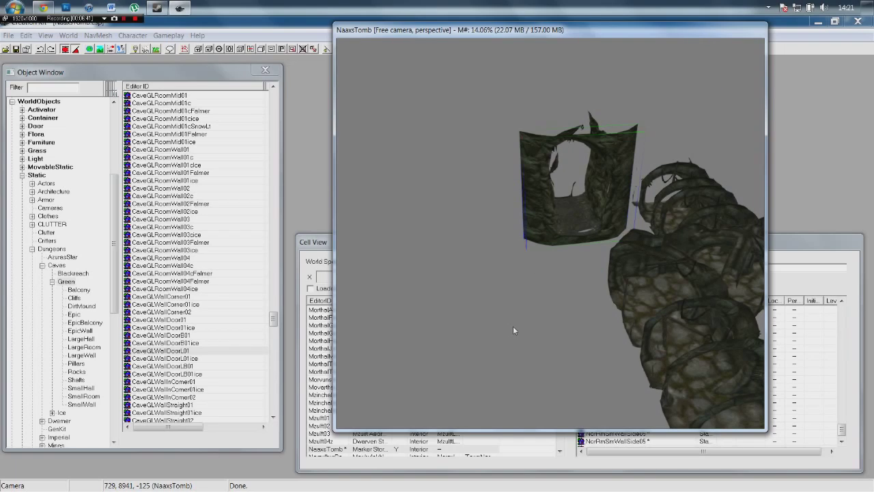
key("shift")
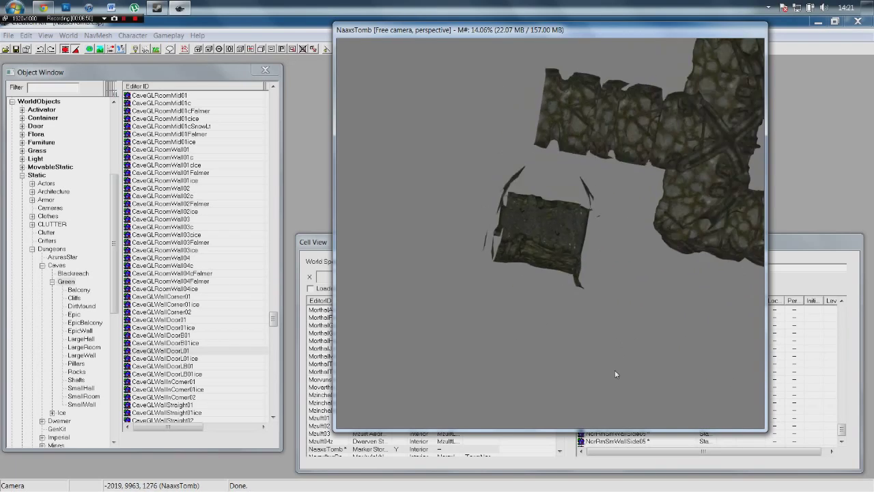
key("shift")
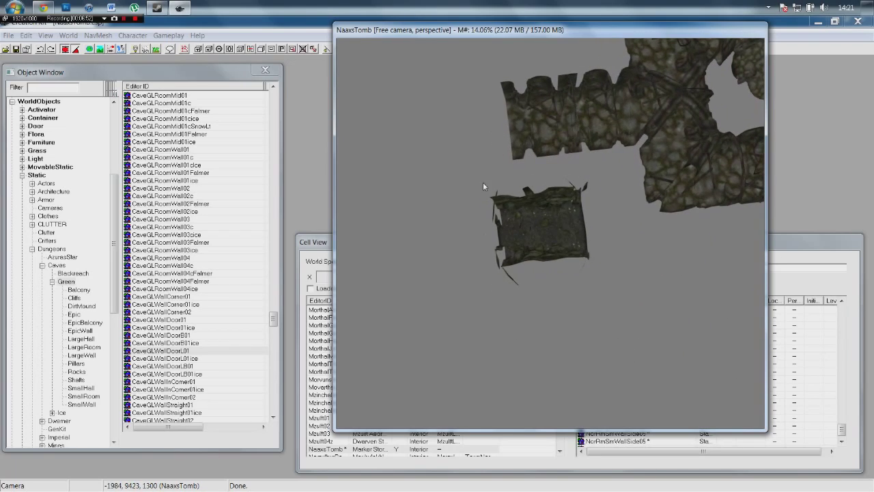
Step: Move the cave hall and its two door walls away together to free the space beyond the Nordic hall's end
left_click(525, 219)
key("shift")
left_click_drag(544, 237, 477, 128)
left_click(481, 261)
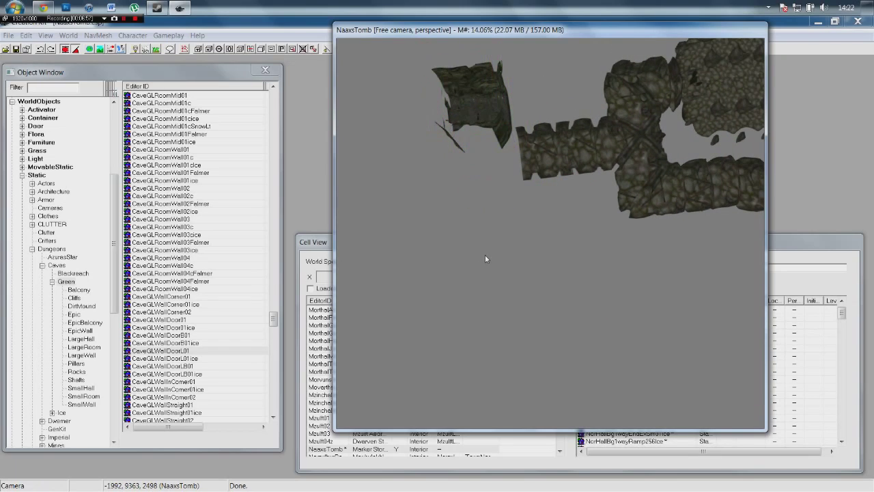
middle_click_drag(547, 272, 586, 243)
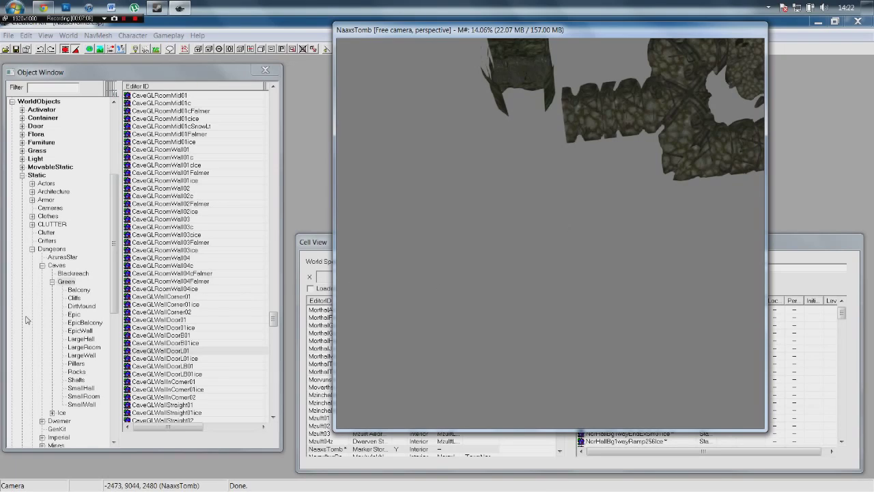
Step: Place a CaveGLRoomCorner01 piece from the green cave large room set in the empty space beyond the Nordic hall
left_click(84, 346)
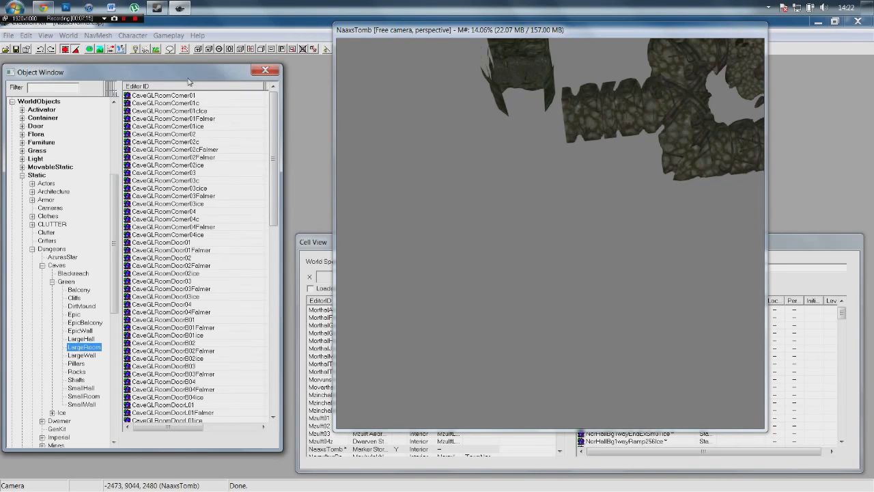
left_click(182, 96)
left_click_drag(541, 287, 486, 162)
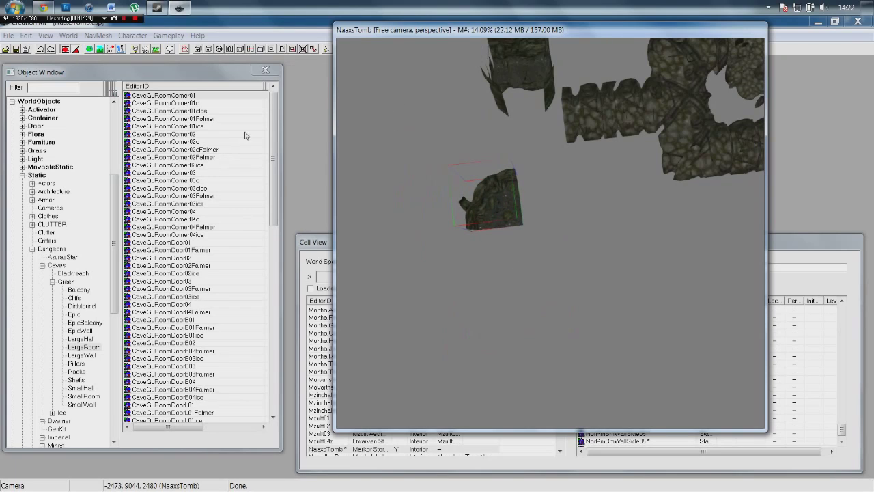
Step: Place a CaveGLRoomWall01 piece and rotate it to join the cave room corner's open side
left_click_drag(272, 131, 205, 365)
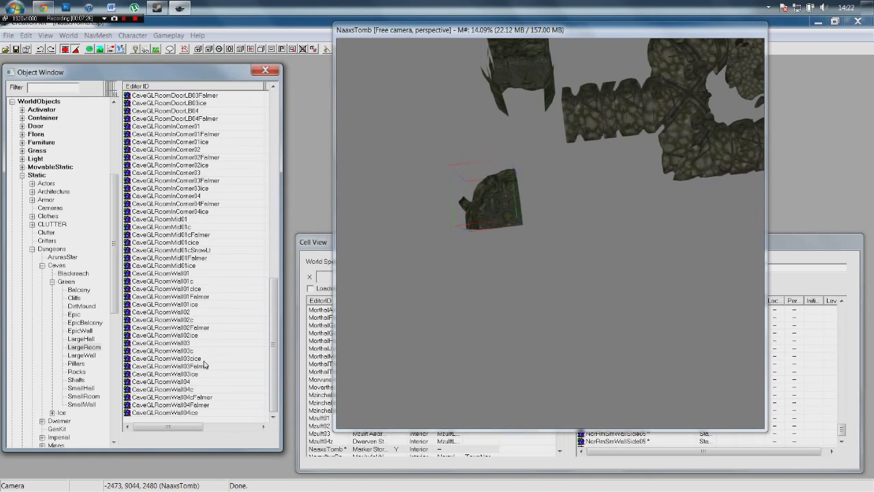
left_click(168, 274)
left_click_drag(127, 275, 526, 263)
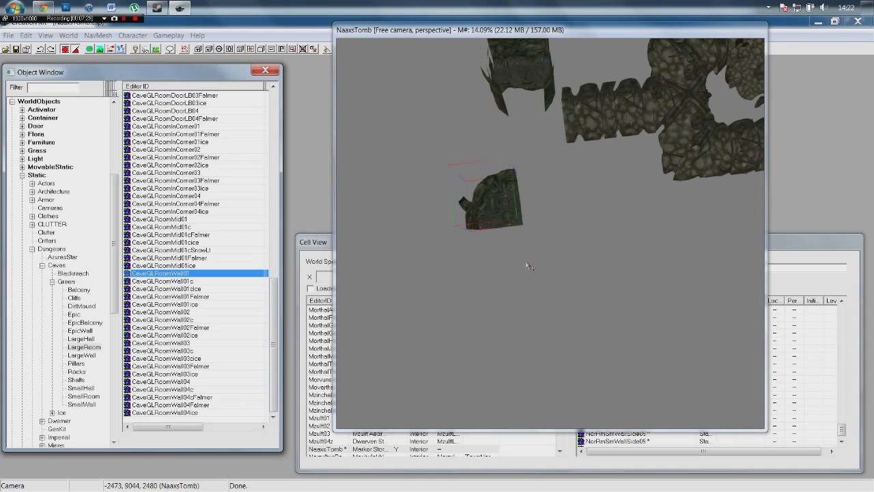
left_click_drag(504, 225, 503, 225)
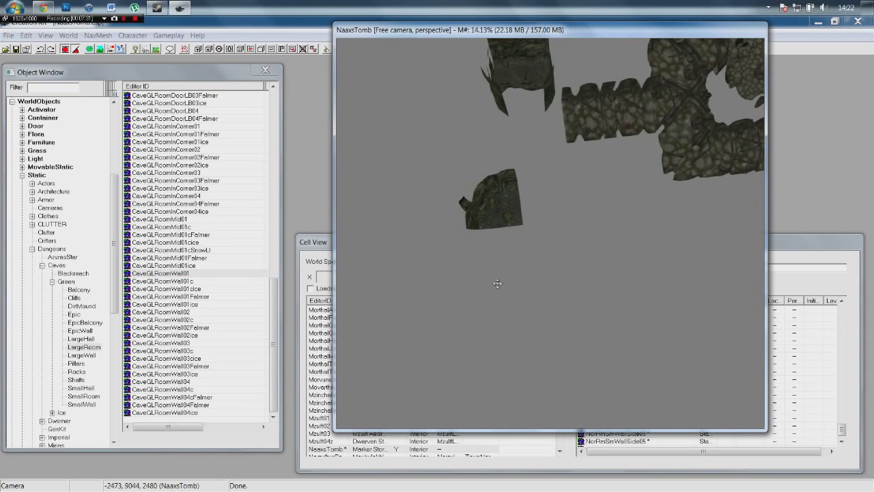
middle_click_drag(522, 263, 519, 229, "shift")
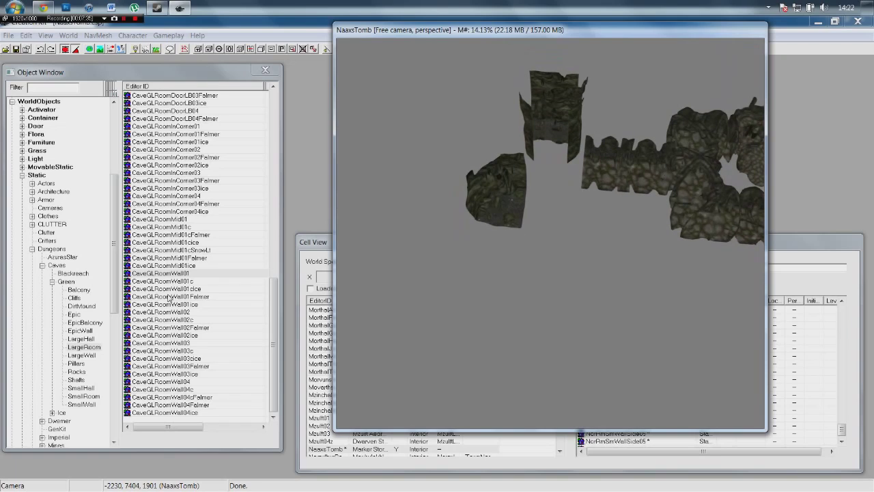
left_click_drag(145, 274, 482, 246)
mouse_move(482, 233)
right_mouse_down()
mouse_move(493, 234)
mouse_move(484, 233)
right_mouse_up()
left_click_drag(485, 233, 482, 247)
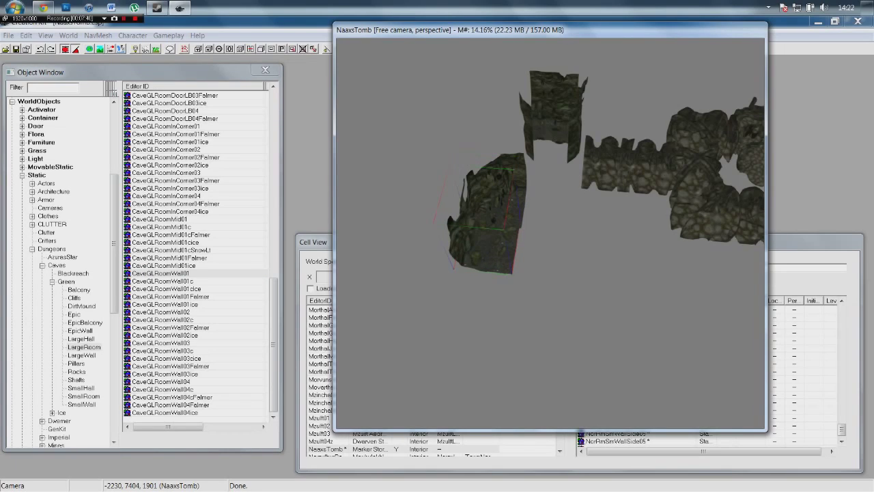
Step: Extend the cave room side with a second CaveGLRoomWall01 and close it with a rotated duplicate of the corner piece
middle_click_drag(487, 253, 494, 278, "shift")
mouse_move(493, 250)
left_mouse_down()
mouse_move(509, 250)
mouse_move(495, 250)
left_mouse_up()
mouse_move(494, 250)
middle_mouse_down("shift")
mouse_move(551, 191)
mouse_move(475, 225)
mouse_move(505, 273)
mouse_move(525, 275)
mouse_move(497, 262)
middle_mouse_up("shift")
left_click(498, 252)
left_click_drag(497, 262, 501, 350)
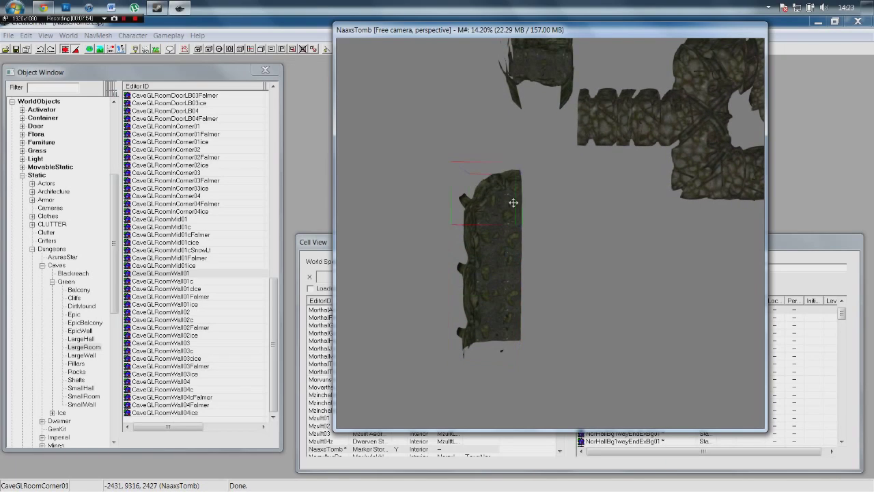
middle_click_drag(577, 282, 491, 126)
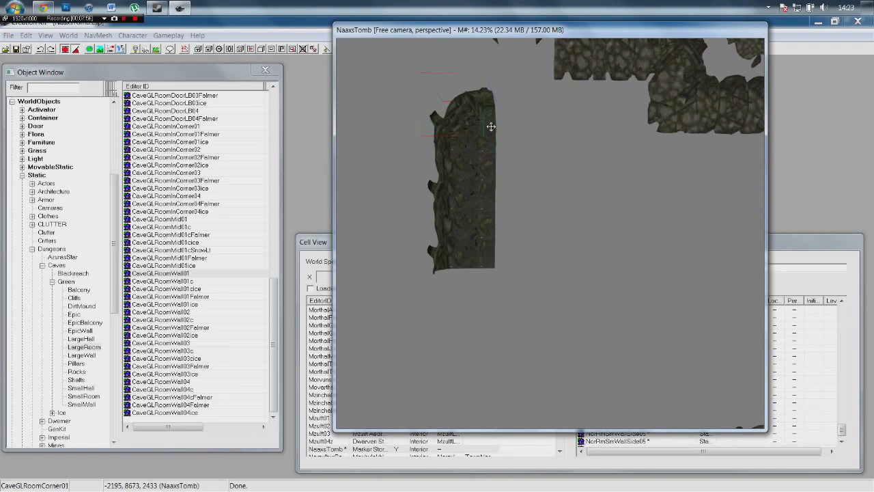
left_click_drag(472, 120, 467, 314)
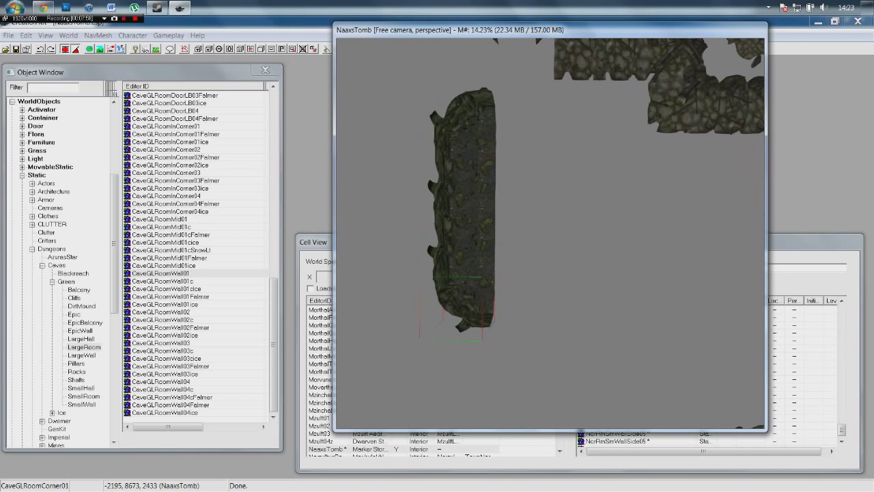
Step: Duplicate the room wall, rotate it, and line up two copies in a row from the second corner
left_click(487, 250)
key("ctrl+d")
left_click_drag(442, 245, 499, 275)
right_click_drag(521, 271, 559, 272)
left_click_drag(523, 270, 590, 306)
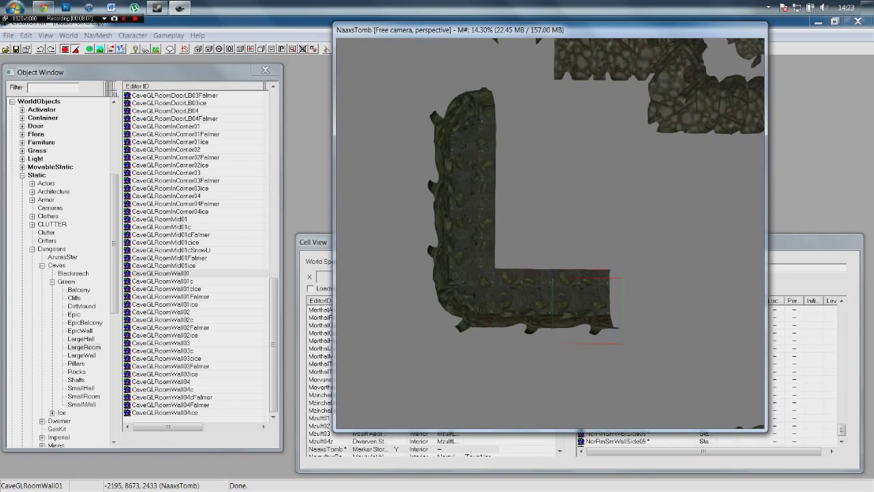
Step: Duplicate the cave room corner and rotate the copy to finish the row of walls as the room's third corner
left_click(474, 308)
left_click_drag(575, 297, 661, 295)
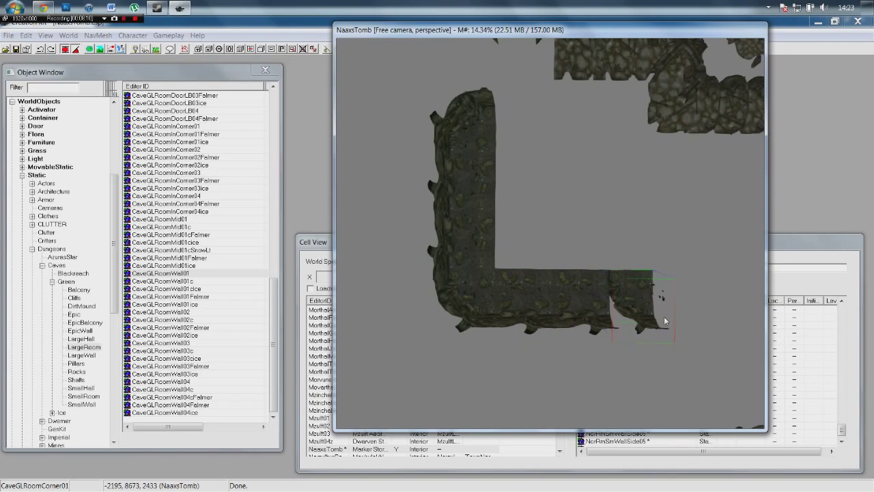
right_click_drag(632, 309, 642, 310)
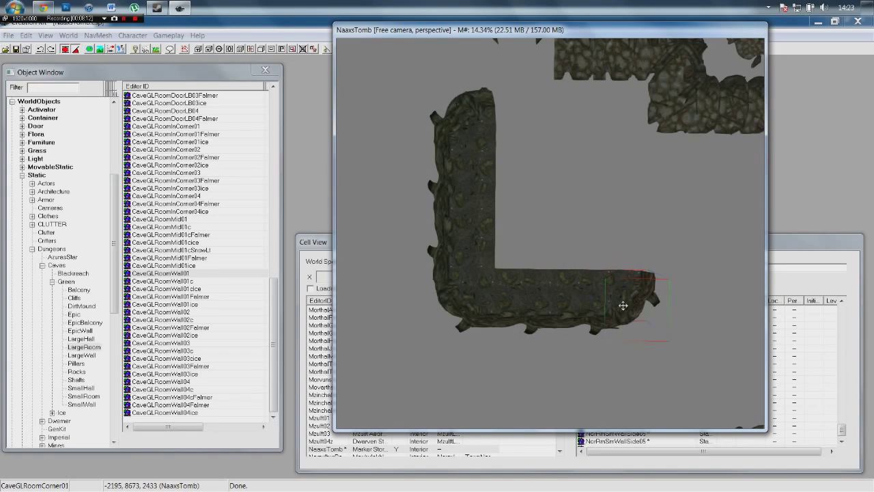
left_click_drag(624, 309, 636, 309)
key("d")
Step: Duplicate the CaveGLRoomWall01 piece, rotate it, and line up two copies along the room's third side
left_click(467, 231)
key("ctrl+d")
left_click_drag(460, 237, 557, 239)
mouse_move(557, 239)
right_mouse_down()
mouse_move(580, 240)
mouse_move(554, 229)
right_mouse_up()
left_click_drag(553, 228, 633, 153)
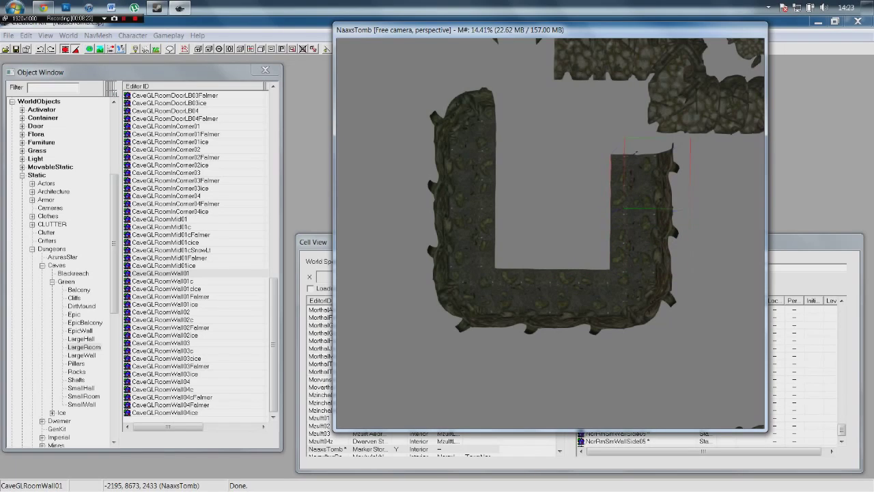
mouse_move(651, 180)
left_mouse_down()
mouse_move(653, 162)
mouse_move(655, 175)
left_mouse_up()
Step: Duplicate the corner piece and rotate the copy to fit as the room's fourth corner, nearest the Nordic hall
left_click(624, 309)
key("ctrl+d")
left_click_drag(630, 304, 545, 160)
right_click_drag(546, 155, 554, 154)
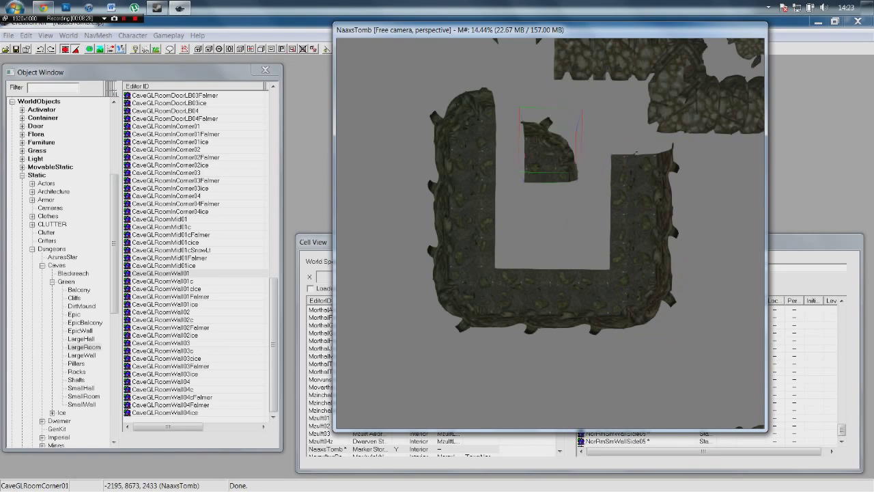
left_click_drag(554, 155, 648, 116)
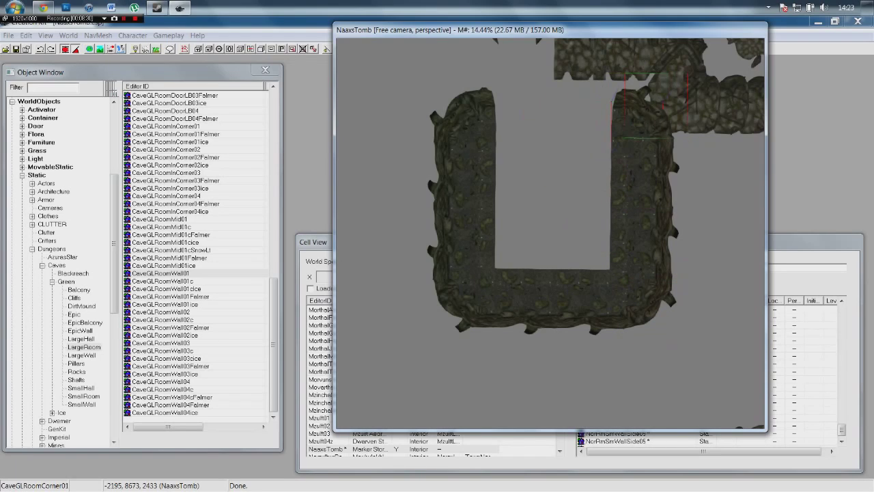
Step: Close the cave room's last open side with two rotated copies of the room wall
left_click(640, 186)
key("ctrl+d")
left_click_drag(640, 183, 583, 179)
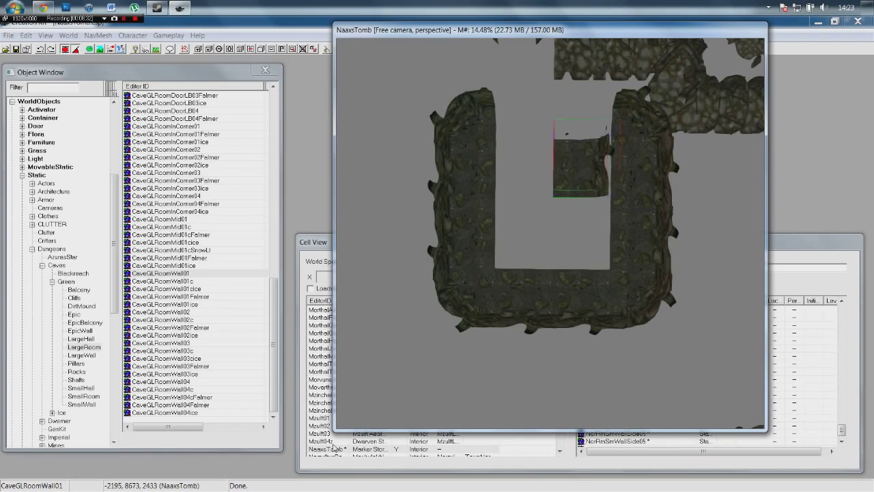
mouse_move(573, 167)
right_mouse_down()
mouse_move(592, 167)
mouse_move(567, 157)
right_mouse_up()
left_click_drag(577, 166, 511, 127)
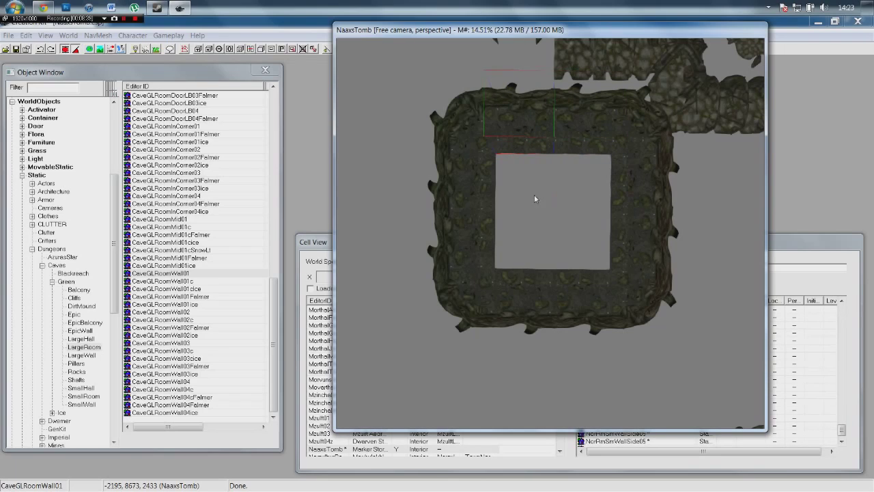
left_click(550, 224)
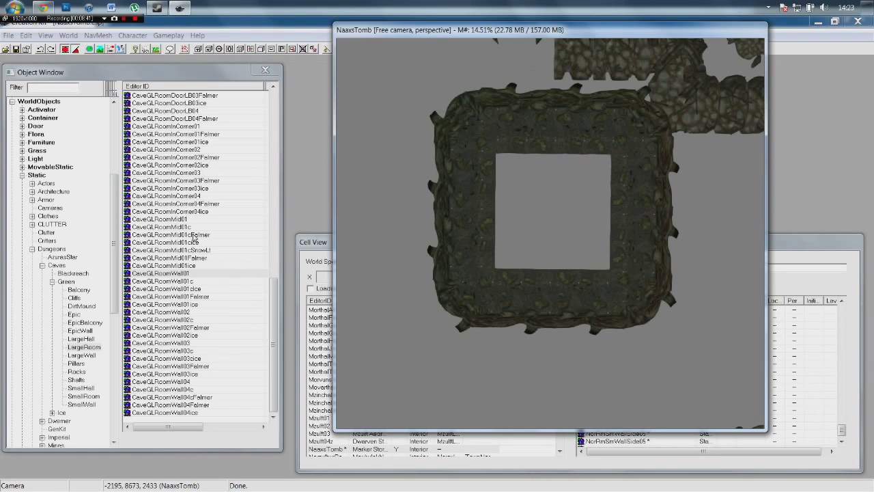
Step: Fill the open centre of the cave room with four CaveGLRoomMid01 pieces
left_click(141, 219)
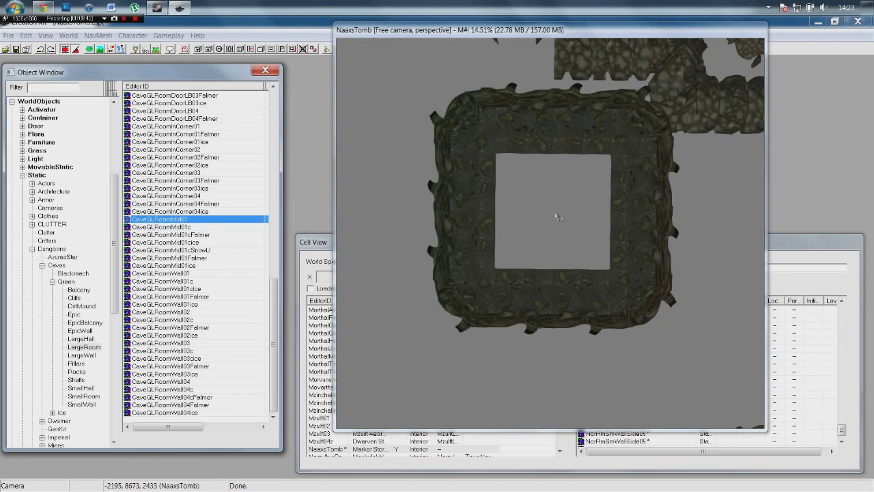
left_click_drag(532, 158, 550, 227)
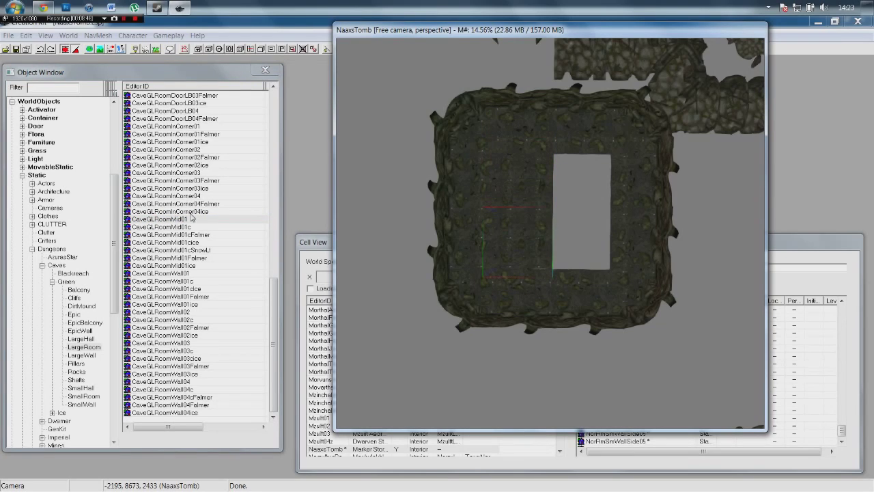
left_click_drag(537, 245, 607, 248)
mouse_move(640, 329)
middle_mouse_down("shift")
mouse_move(643, 357)
mouse_move(642, 270)
mouse_move(647, 339)
middle_mouse_up("shift")
left_click_drag(603, 253, 595, 182)
middle_click_drag(604, 361, 572, 249, "shift")
scroll(573, 251, "up", 2)
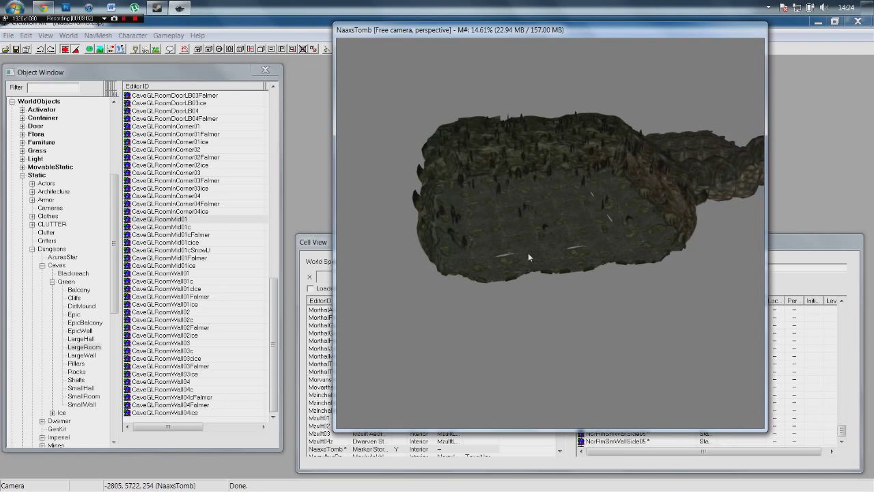
middle_click_drag(594, 203, 566, 211, "shift")
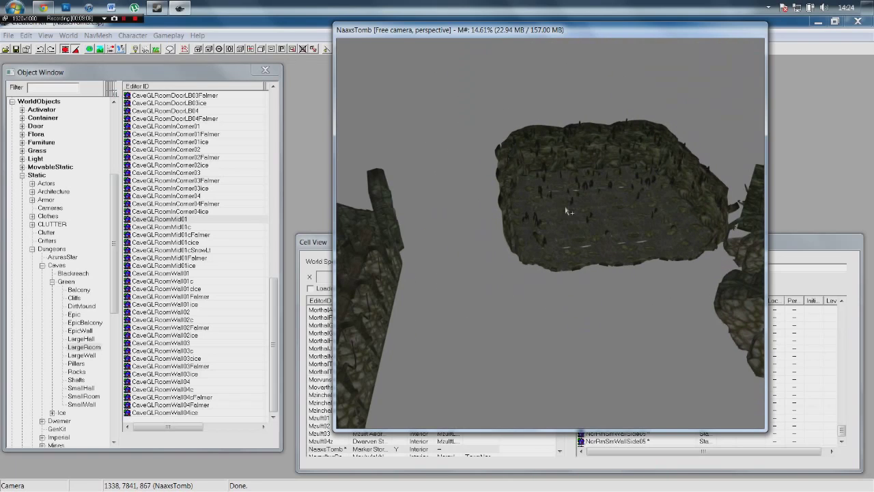
Step: Select all cave room pieces together and move the room clear of the Nordic hallway
left_click_drag(495, 116, 722, 273)
middle_click_drag(722, 272, 523, 202, "shift")
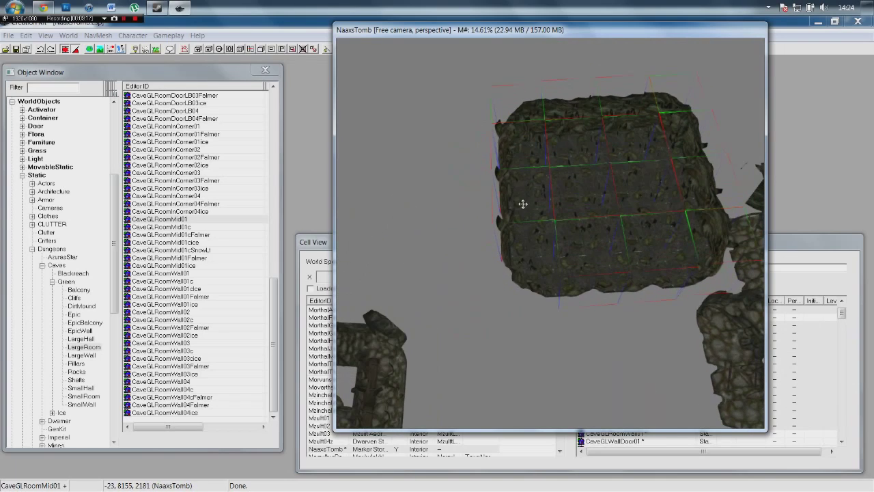
middle_click_drag(548, 134, 794, 278, "shift")
left_click_drag(651, 231, 482, 247)
right_click_drag(464, 247, 496, 368)
middle_click_drag(495, 369, 577, 320, "shift")
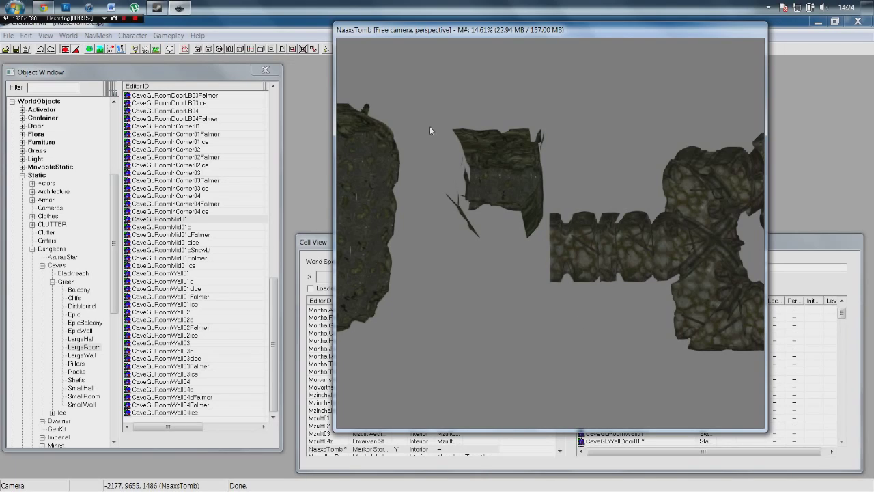
Step: Select the freestanding cave wall door pieces and move them over the end of the Nordic hallway
middle_click_drag(512, 162, 509, 151, "shift")
left_click_drag(484, 158, 565, 311)
left_click(594, 292)
left_click(623, 200)
scroll(608, 233, "up", 7)
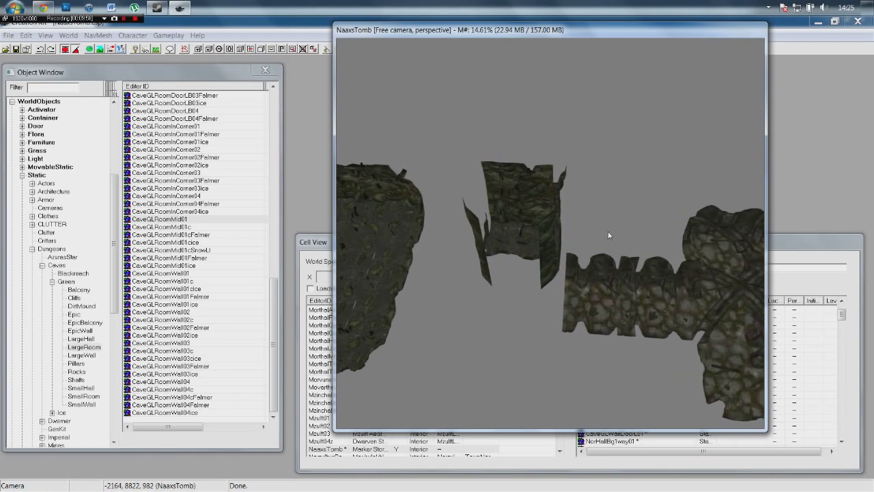
middle_click_drag(629, 225, 619, 193)
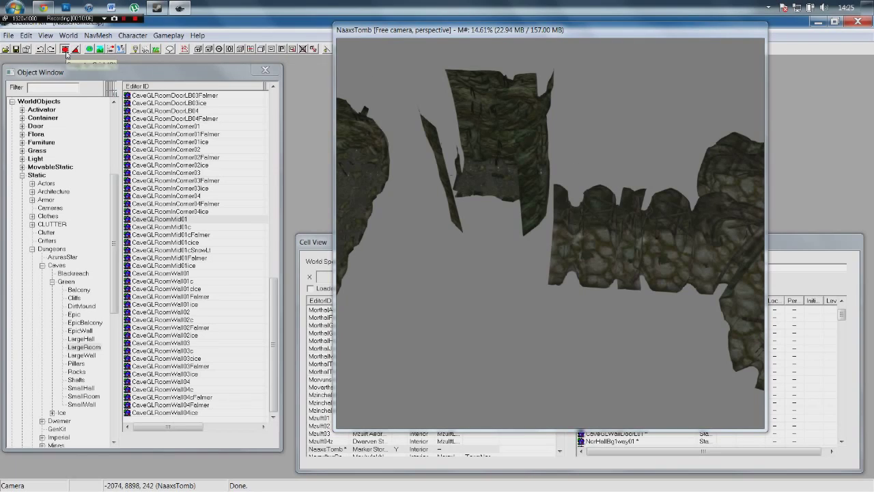
left_click_drag(394, 64, 553, 258)
mouse_move(553, 258)
middle_mouse_down("shift")
mouse_move(553, 285)
mouse_move(555, 265)
middle_mouse_up("shift")
left_click_drag(503, 187, 619, 264)
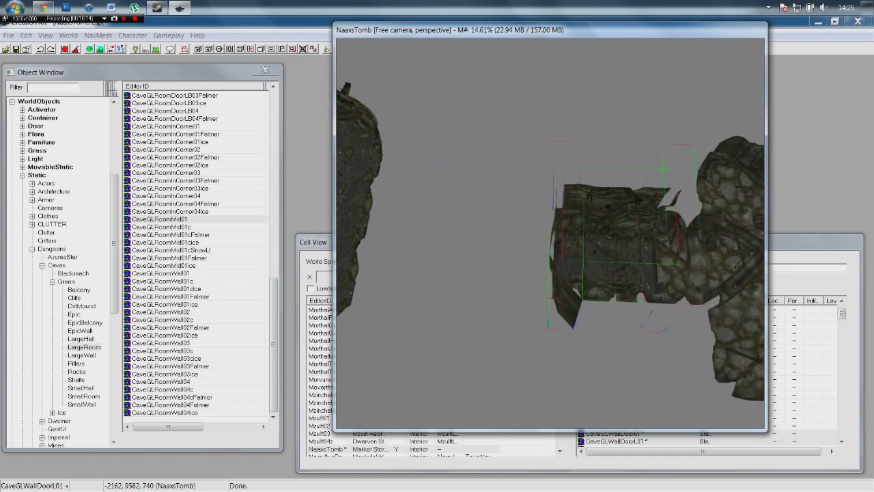
Step: Fine-tune the position of the cave door pieces so they line up with the hallway's end and floor
middle_click_drag(609, 261, 573, 259, "shift")
scroll(649, 246, "up", 4)
middle_click_drag(578, 265, 603, 249)
left_click_drag(602, 250, 569, 237)
middle_click_drag(569, 238, 526, 252, "shift")
left_click_drag(508, 273, 508, 277)
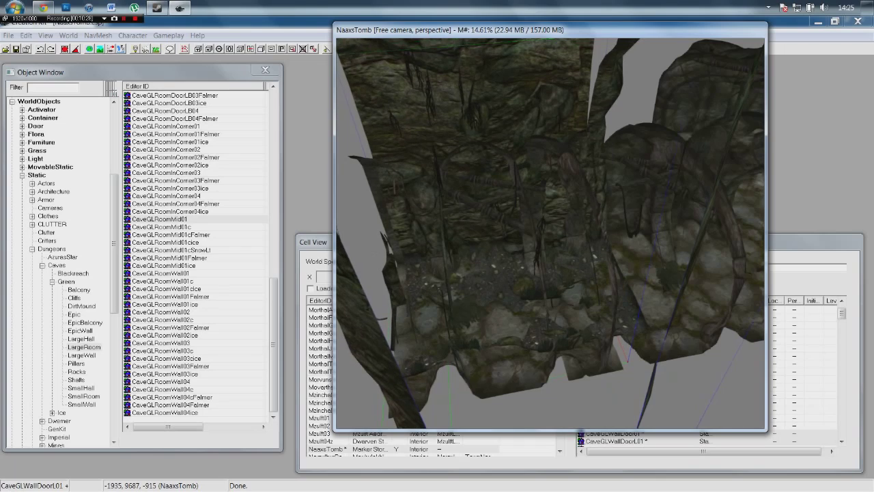
Step: Examine the joint between the cave door pieces and the Nordic hallway from inside and outside
scroll(527, 314, "up", 5)
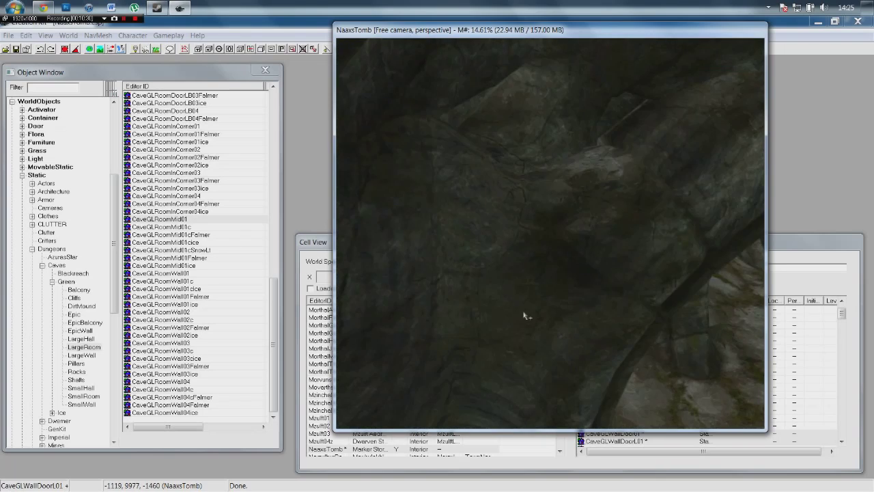
scroll(527, 315, "down", 6)
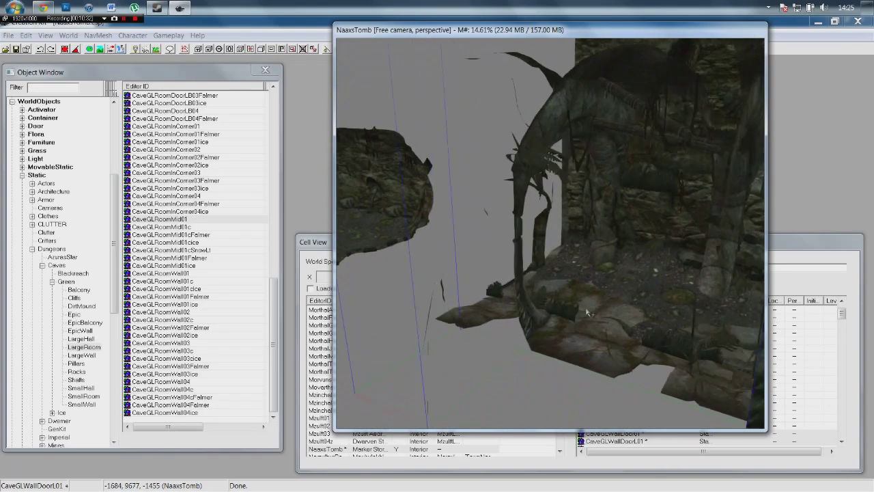
scroll(599, 308, "down", 4)
scroll(576, 316, "up", 4)
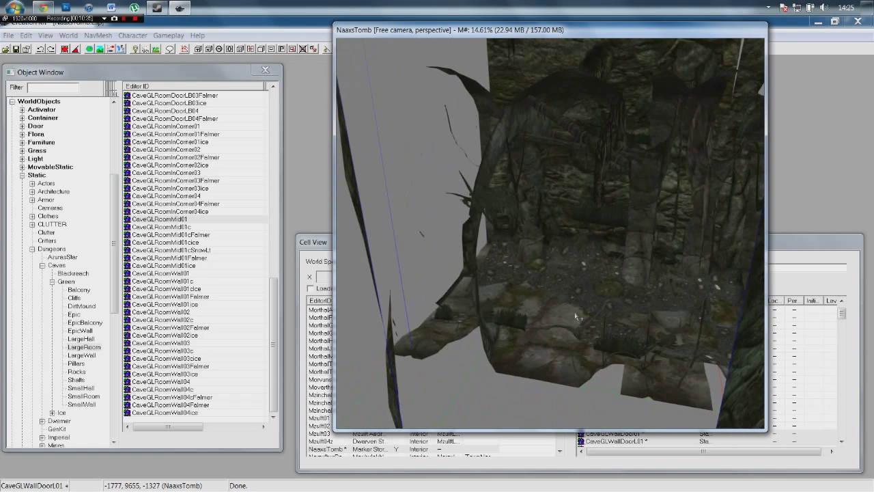
scroll(577, 316, "up", 4)
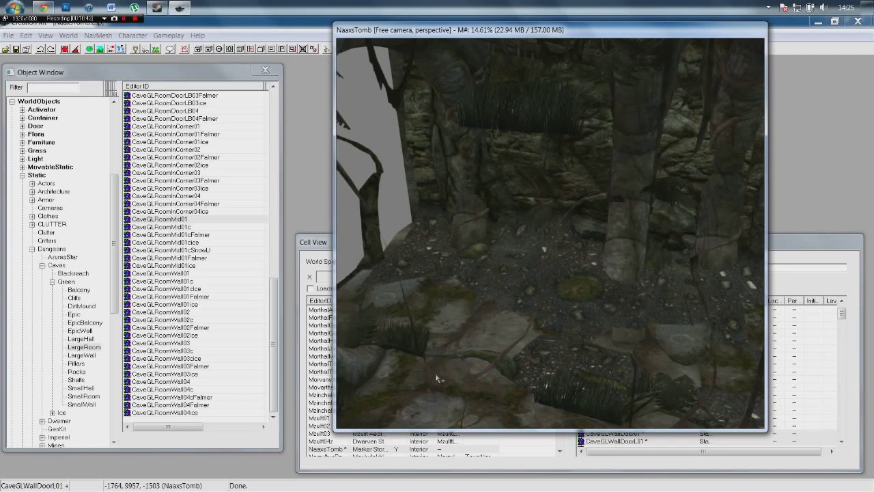
scroll(442, 362, "down", 5)
left_click(461, 421)
middle_click_drag(461, 421, 581, 379, "shift")
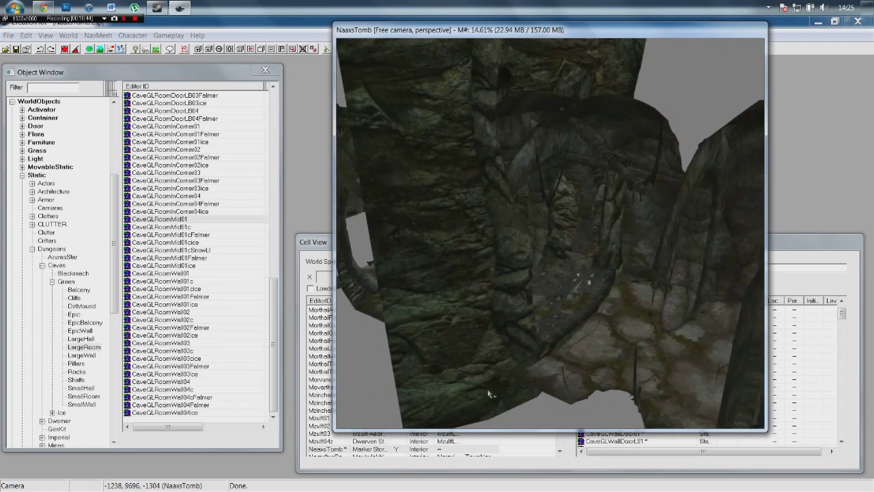
scroll(472, 394, "up", 5)
scroll(469, 383, "down", 3)
scroll(619, 304, "up", 3)
mouse_move(620, 304)
middle_mouse_down("shift")
mouse_move(590, 286)
mouse_move(613, 274)
mouse_move(610, 288)
mouse_move(573, 297)
mouse_move(609, 311)
mouse_move(565, 312)
mouse_move(548, 337)
mouse_move(487, 326)
mouse_move(533, 253)
mouse_move(541, 212)
mouse_move(540, 258)
mouse_move(689, 265)
mouse_move(542, 236)
mouse_move(505, 215)
middle_mouse_up("shift")
scroll(591, 296, "up", 2)
scroll(592, 297, "up", 3)
scroll(599, 277, "up", 3)
scroll(599, 277, "down", 6)
scroll(611, 288, "down", 4)
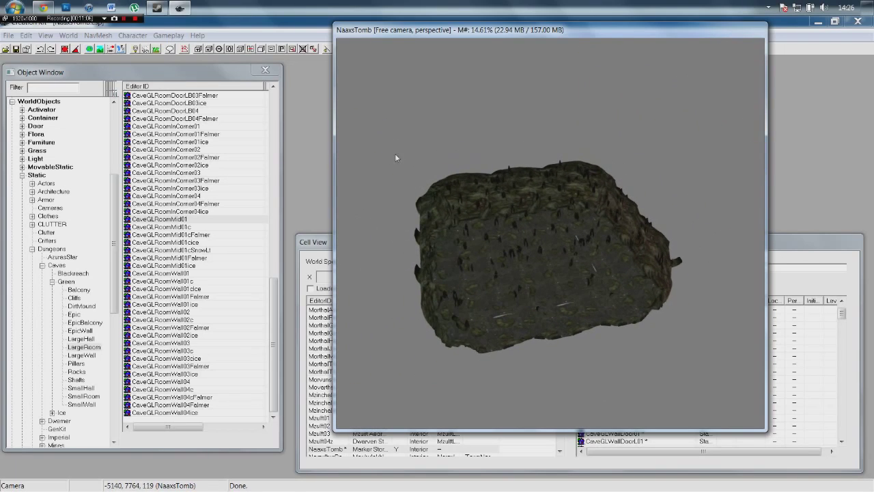
Step: Select the whole cave room, rotate it, and position it just short of the cave doorway
left_click_drag(396, 155, 700, 382)
mouse_move(700, 383)
middle_mouse_down("shift")
mouse_move(670, 338)
mouse_move(671, 371)
mouse_move(673, 363)
mouse_move(577, 300)
middle_mouse_up("shift")
middle_click_drag(464, 225, 660, 234, "shift")
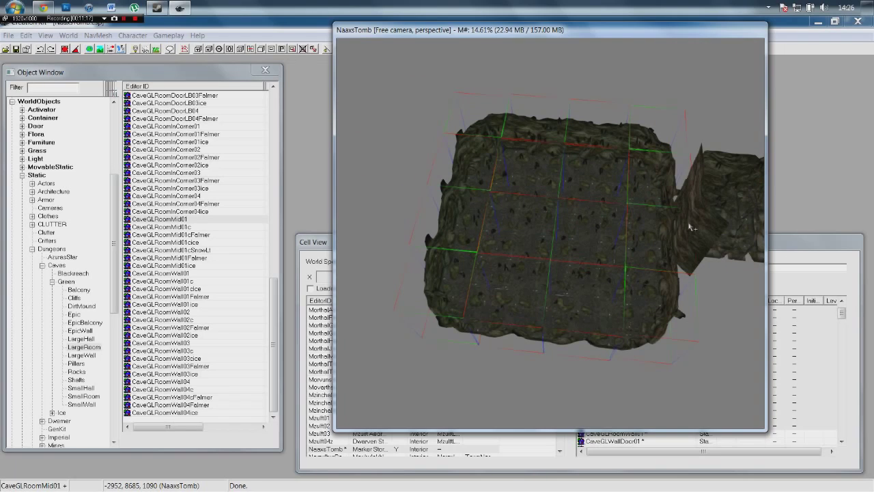
middle_click_drag(571, 290, 614, 277, "shift")
right_click_drag(580, 239, 654, 238)
left_click_drag(560, 235, 511, 198)
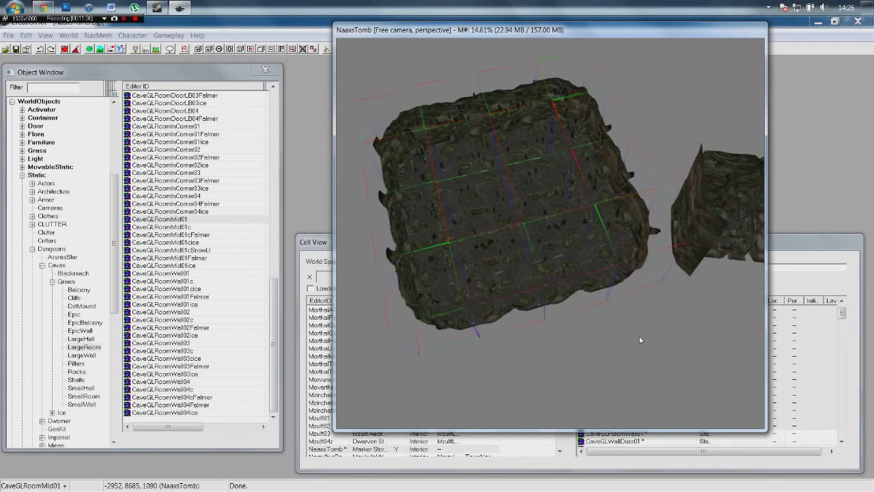
left_click(639, 339)
middle_click_drag(639, 334, 637, 365, "shift")
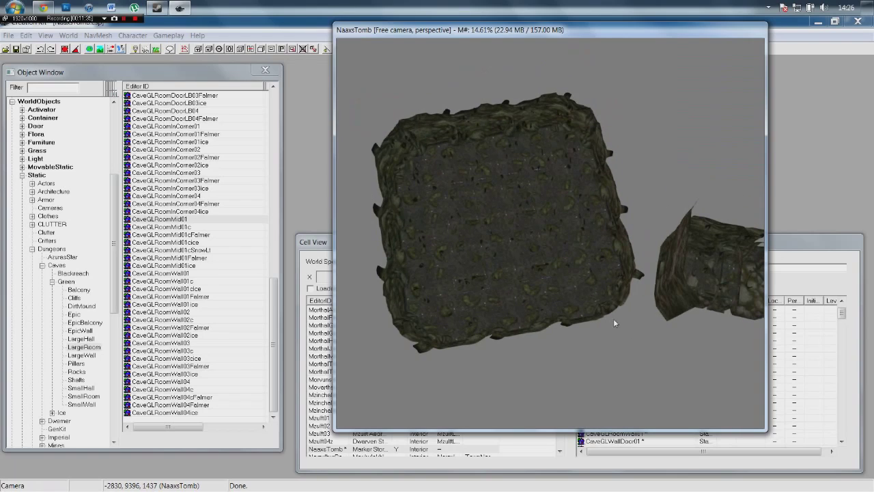
Step: Delete the CaveGLRoomCorner01 piece of the cave room that faces the cave doorway
left_click(671, 267)
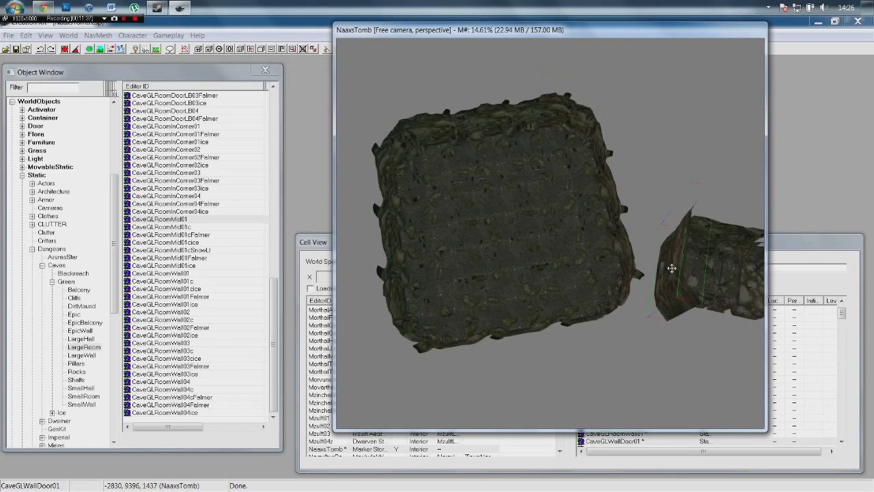
middle_click_drag(637, 348, 614, 342)
left_click(574, 268)
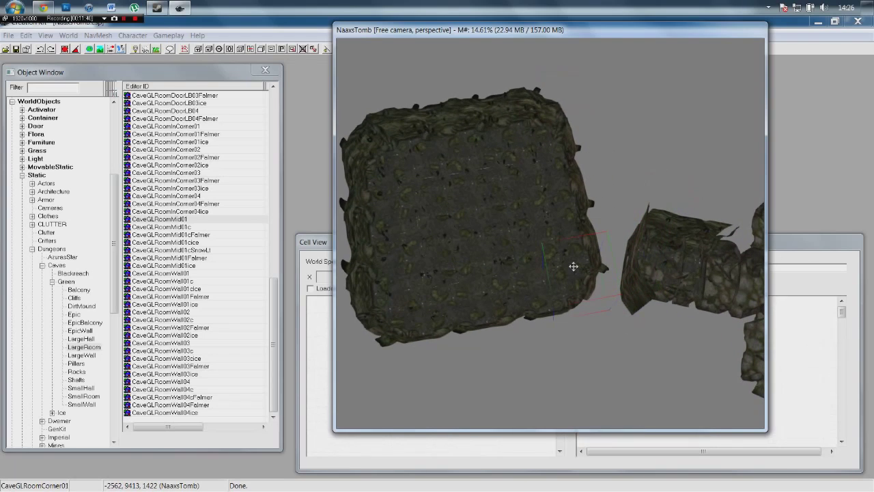
key("Delete")
Step: Rotate the remaining cave room pieces together and move them so the open corner joins the cave doorway
left_click_drag(620, 75, 347, 378)
right_click_drag(471, 256, 498, 254)
left_click_drag(468, 238, 545, 254)
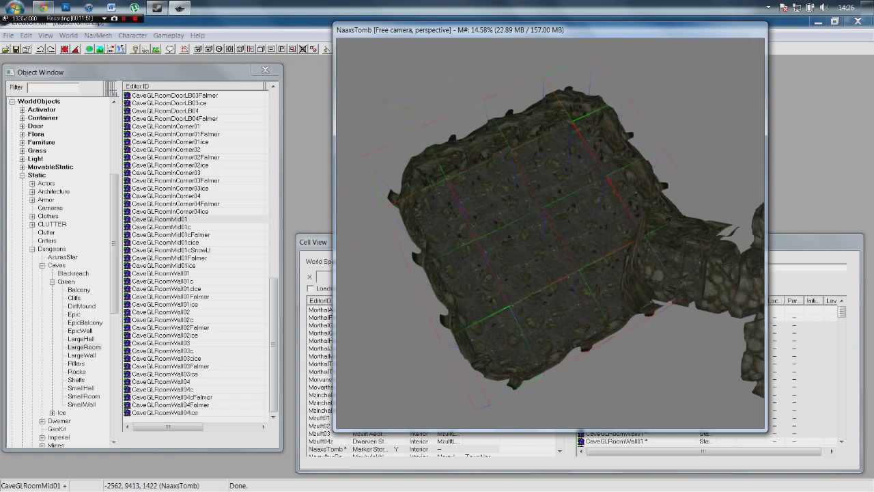
middle_click_drag(537, 241, 586, 209, "shift")
left_click_drag(586, 209, 586, 281)
left_click(635, 356)
middle_click_drag(634, 357, 608, 338, "shift")
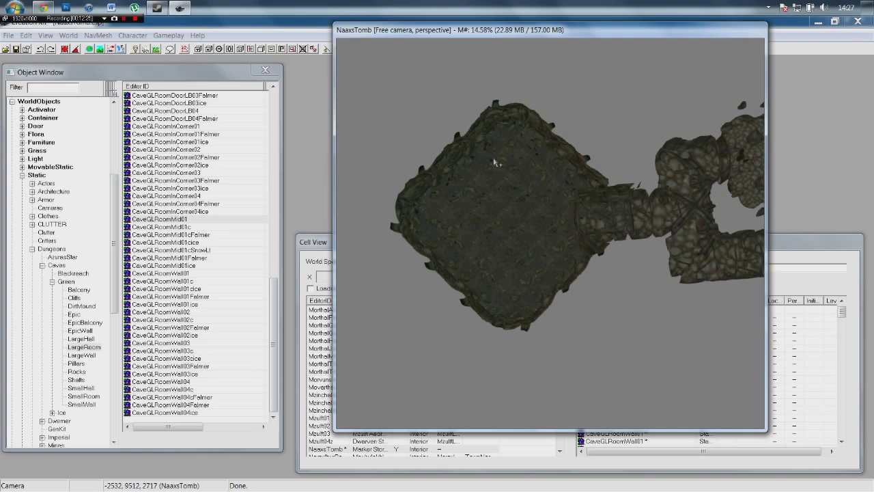
Step: Examine the cave room from above and inside, and look through the green cave pillar and cliff pieces
scroll(496, 164, "up", 10)
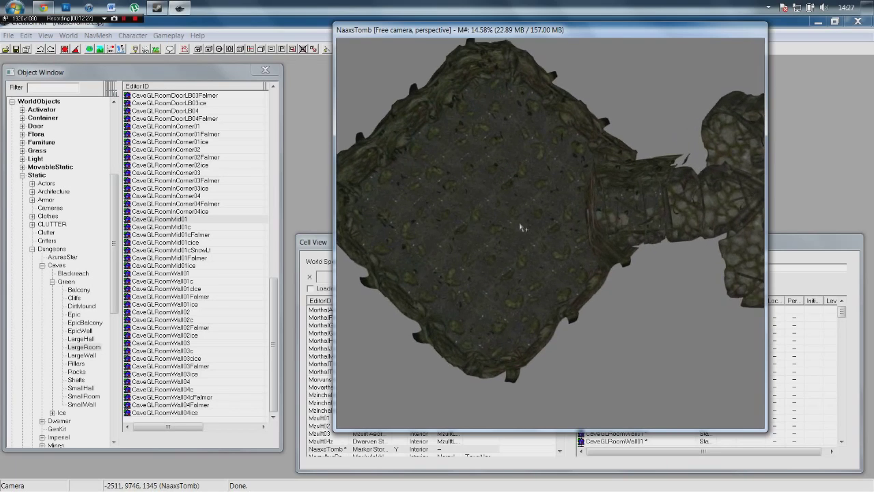
scroll(509, 220, "up", 10)
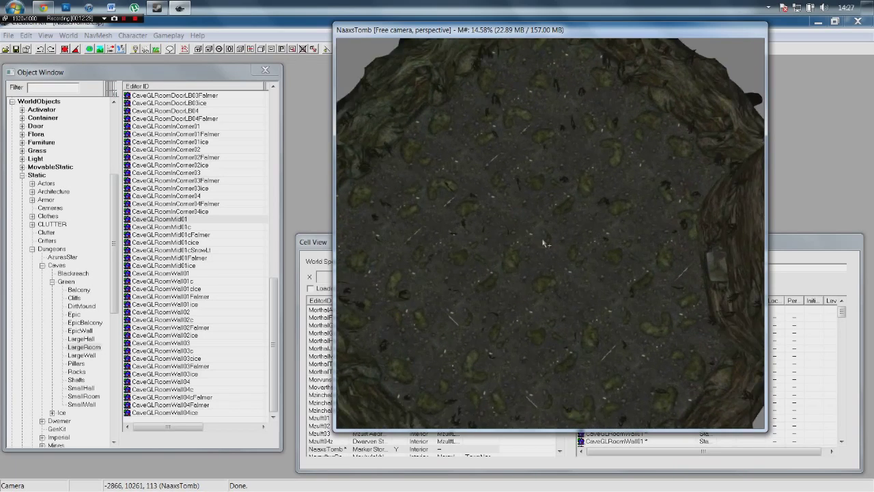
mouse_move(534, 205)
middle_mouse_down()
mouse_move(542, 239)
mouse_move(529, 219)
mouse_move(529, 189)
middle_mouse_up()
scroll(528, 233, "up", 5)
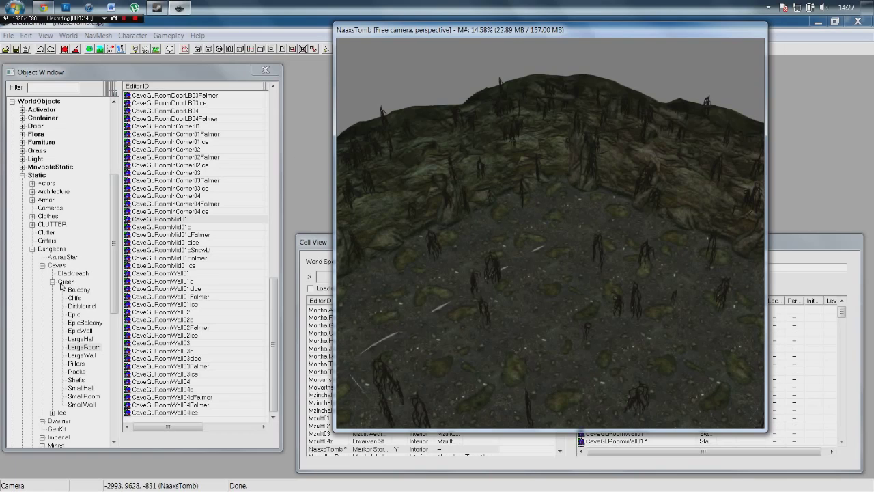
left_click(74, 372)
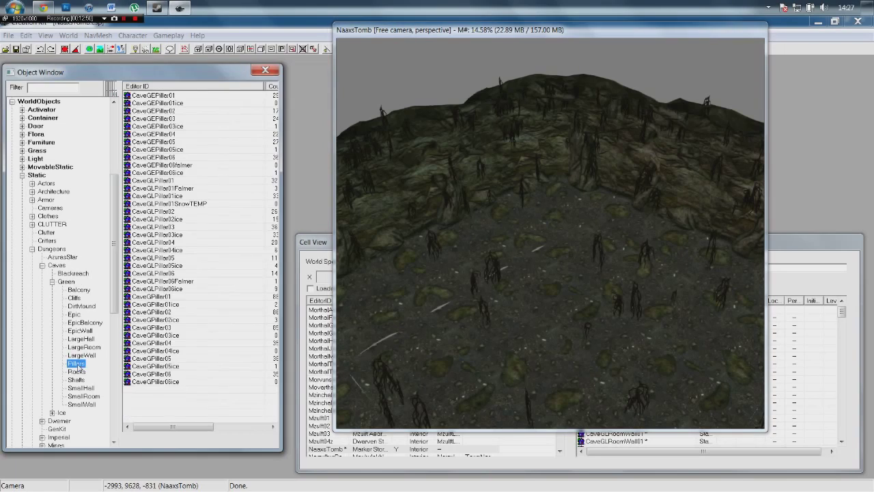
left_click(81, 305)
left_click(74, 297)
middle_click_drag(512, 252, 568, 235)
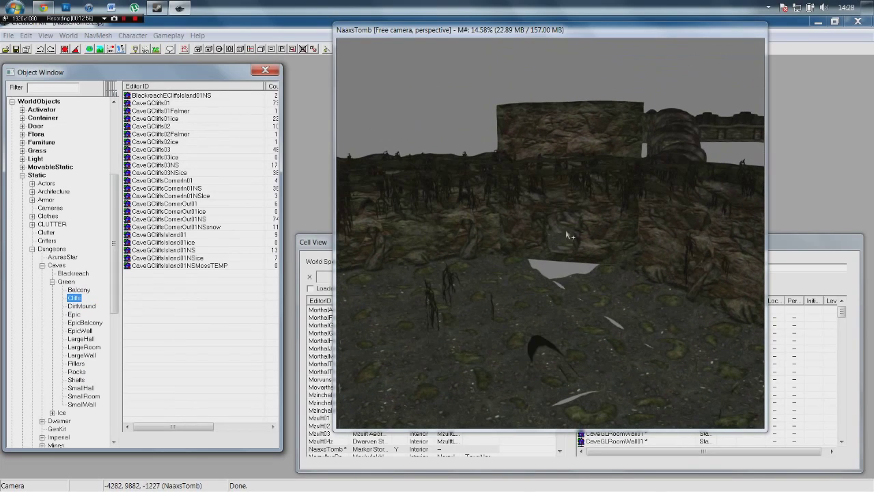
scroll(567, 235, "up", 7)
scroll(168, 253, "down", 11)
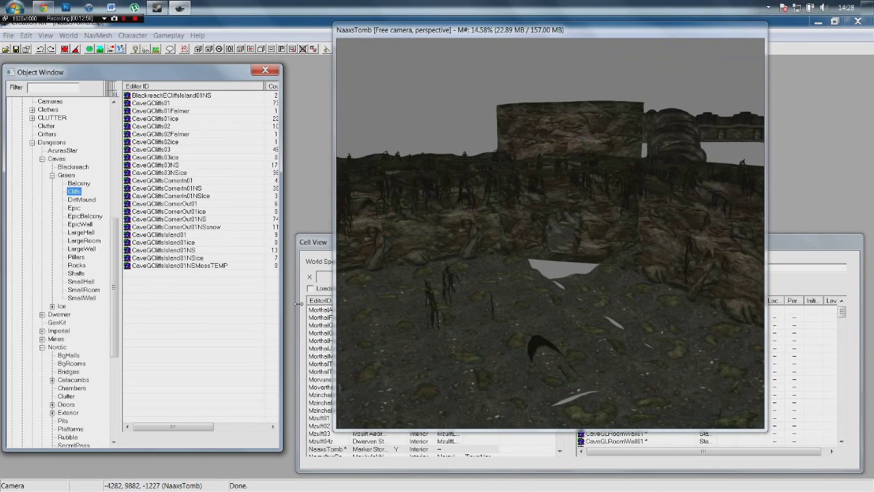
Step: Place a CaveGCliffs01 piece over the floor gap in front of the cave doorway and rotate it across the opening
left_click(593, 354)
scroll(591, 349, "up", 4)
middle_click_drag(585, 316, 581, 297)
scroll(581, 297, "up", 4)
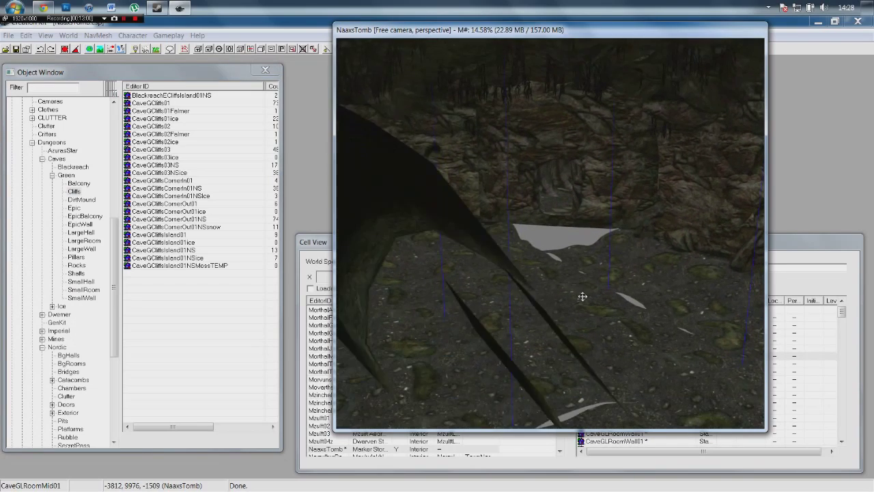
scroll(580, 280, "up", 3)
mouse_move(567, 262)
middle_mouse_down("shift")
mouse_move(557, 256)
mouse_move(569, 270)
middle_mouse_up("shift")
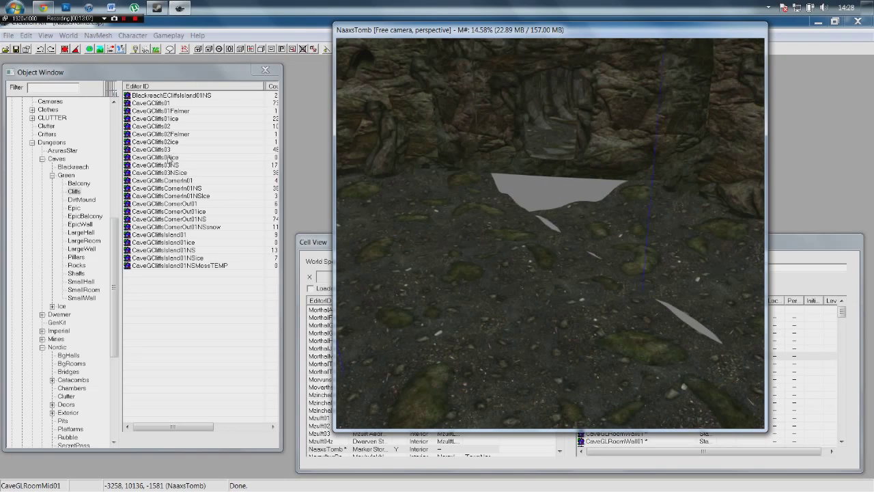
left_click(173, 149)
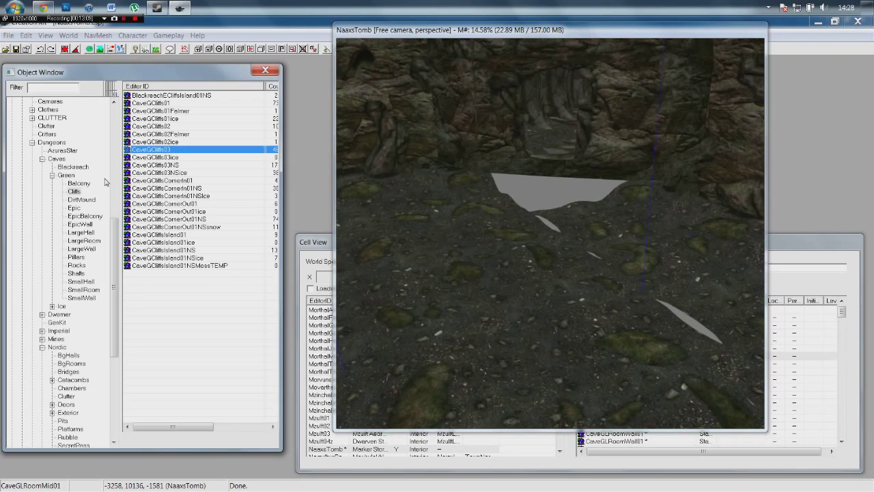
left_click(73, 192)
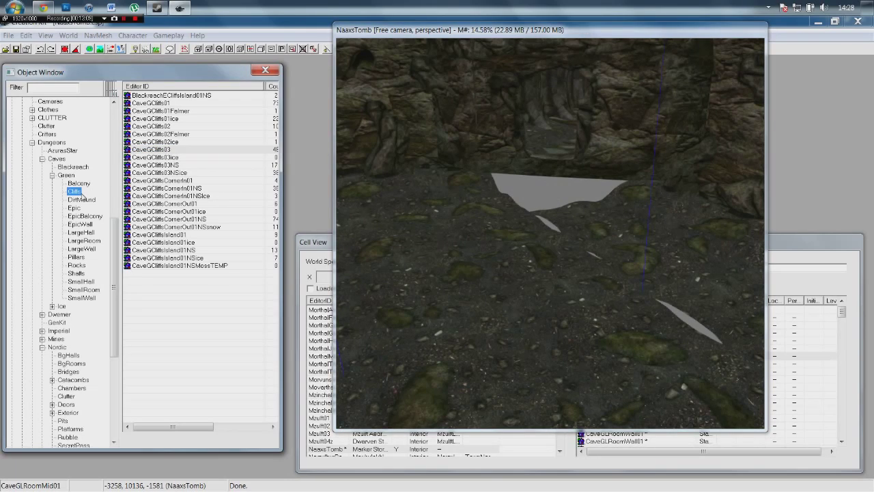
left_click(159, 104)
left_click_drag(126, 103, 309, 122)
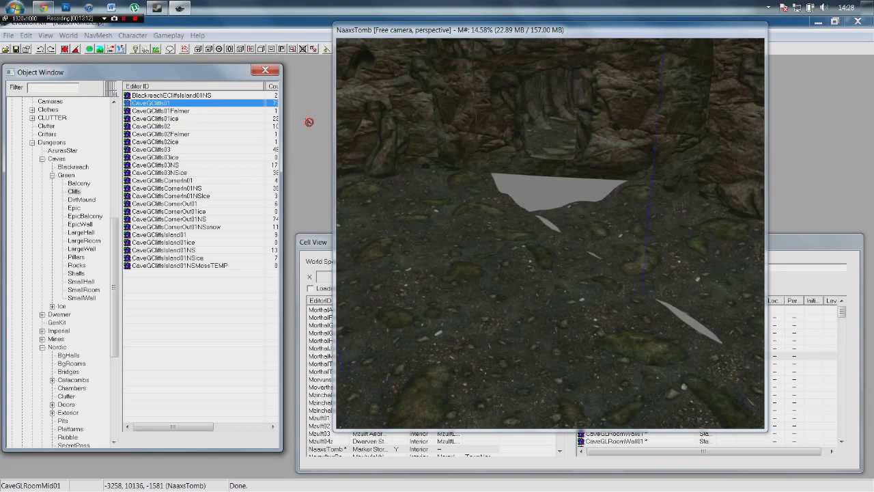
left_click_drag(482, 235, 573, 256)
mouse_move(573, 256)
right_mouse_down()
mouse_move(682, 258)
mouse_move(588, 249)
right_mouse_up()
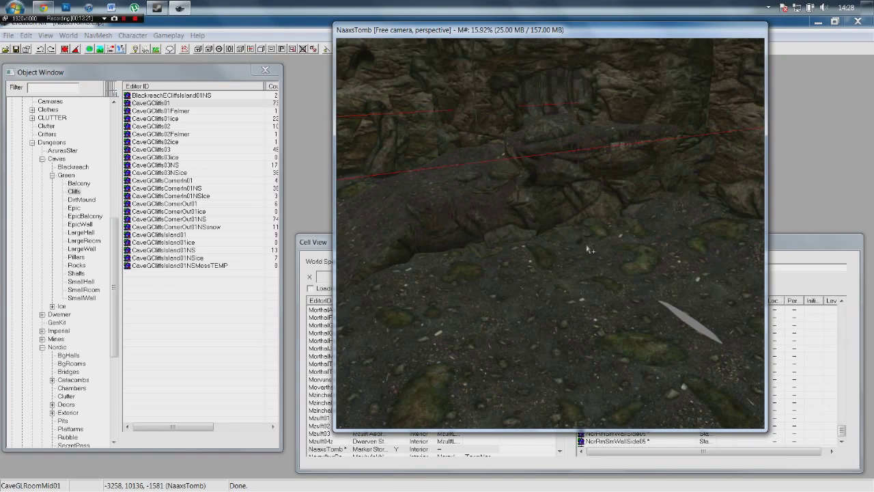
Step: Reposition and lower the cliff piece into the floor so it covers the gap at the foot of the doorway
left_click_drag(444, 236, 487, 223)
middle_click_drag(487, 223, 543, 137, "shift")
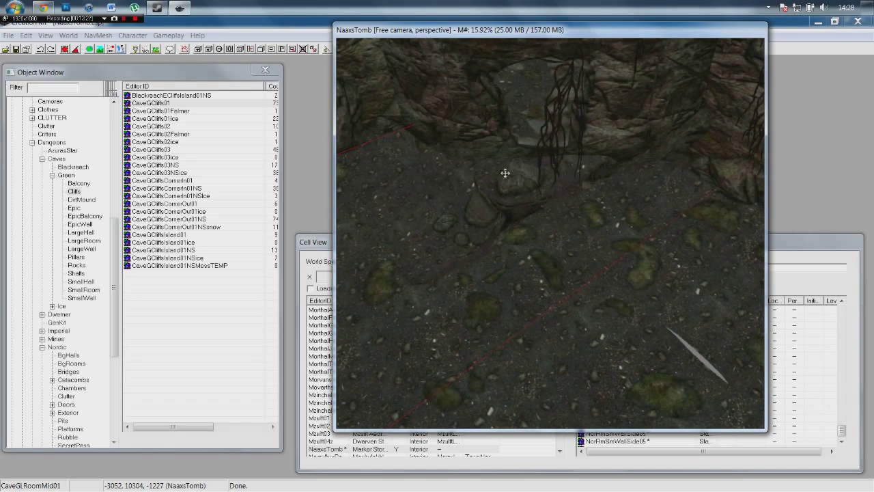
middle_click_drag(474, 168, 448, 156, "shift")
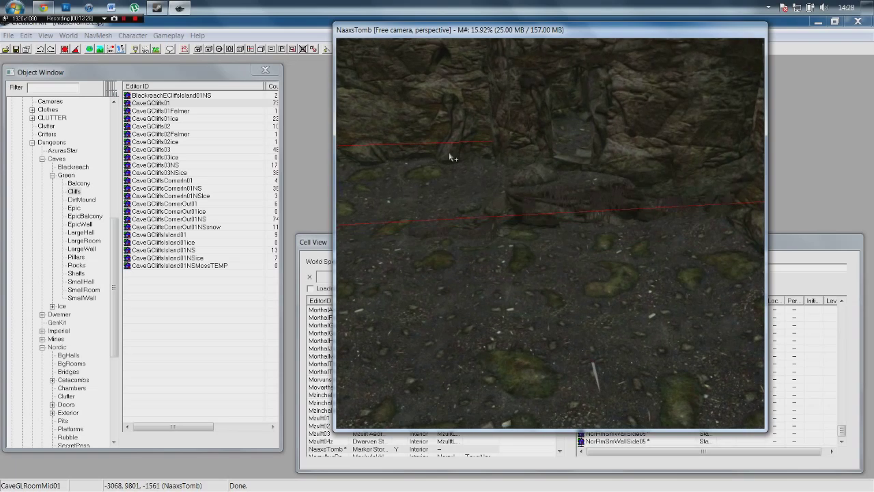
middle_click_drag(485, 206, 557, 248, "shift")
scroll(554, 281, "down", 3)
mouse_move(549, 283)
middle_mouse_down()
mouse_move(547, 261)
mouse_move(557, 260)
mouse_move(555, 279)
middle_mouse_up()
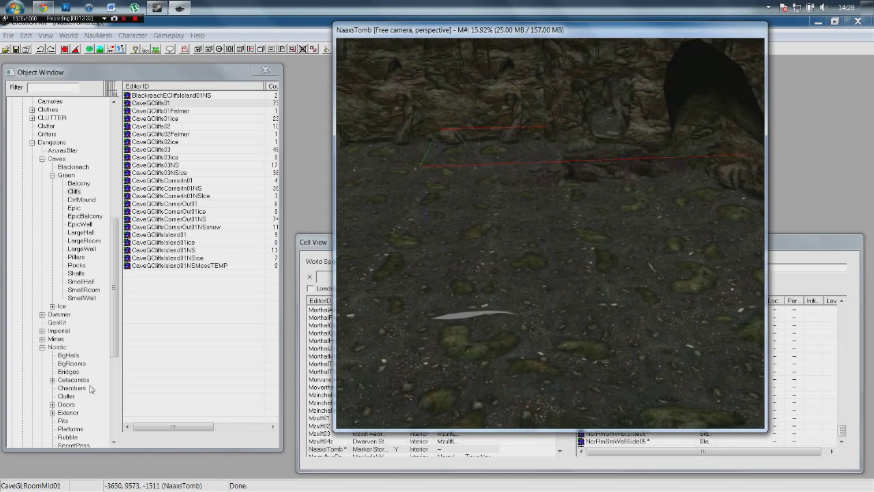
Step: Place a CaveGDirtMound01 piece over the narrow floor gap in the cave room and adjust it to hide the hole
left_click(81, 199)
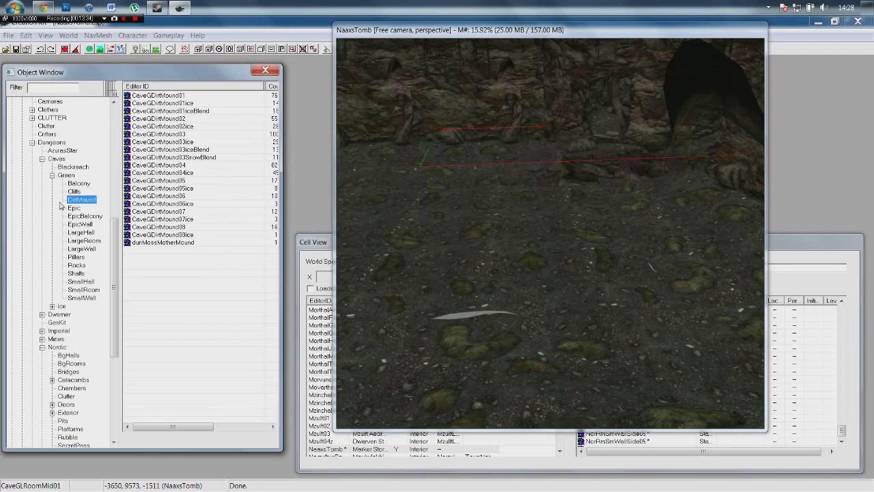
left_click_drag(158, 99, 331, 154)
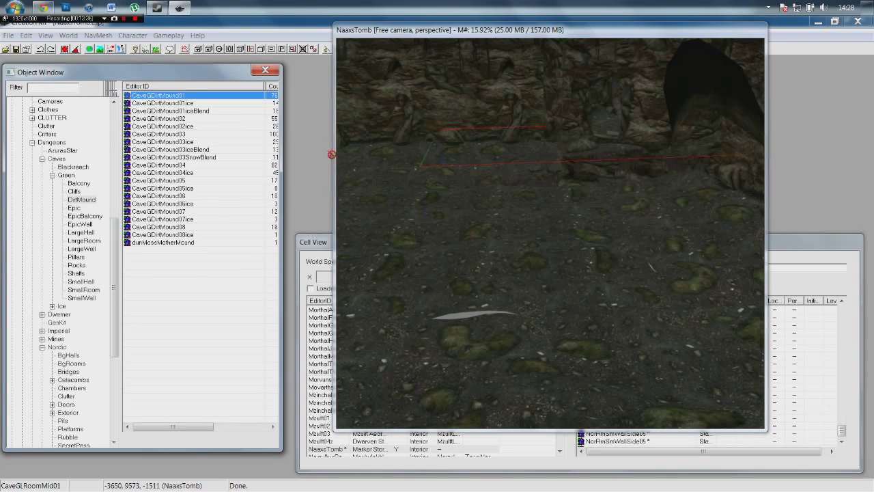
left_click_drag(499, 336, 487, 330)
left_click_drag(489, 337, 486, 336)
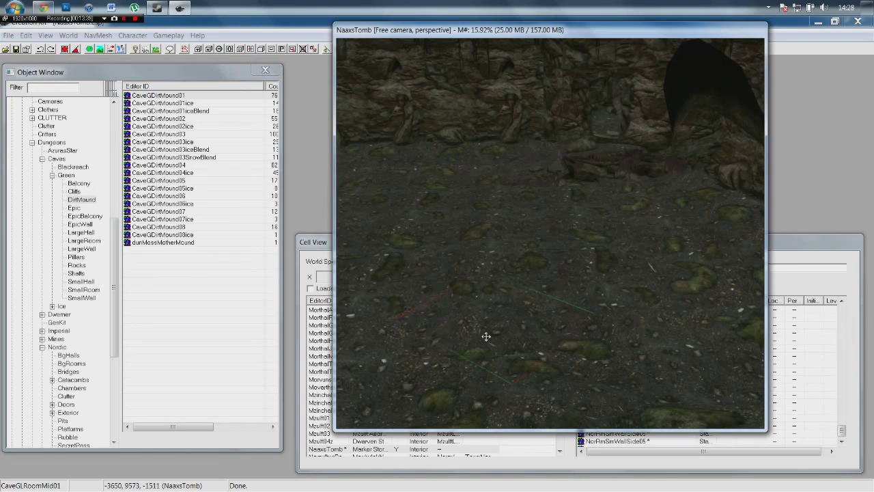
mouse_move(565, 364)
middle_mouse_down("shift")
mouse_move(568, 341)
mouse_move(566, 370)
middle_mouse_up("shift")
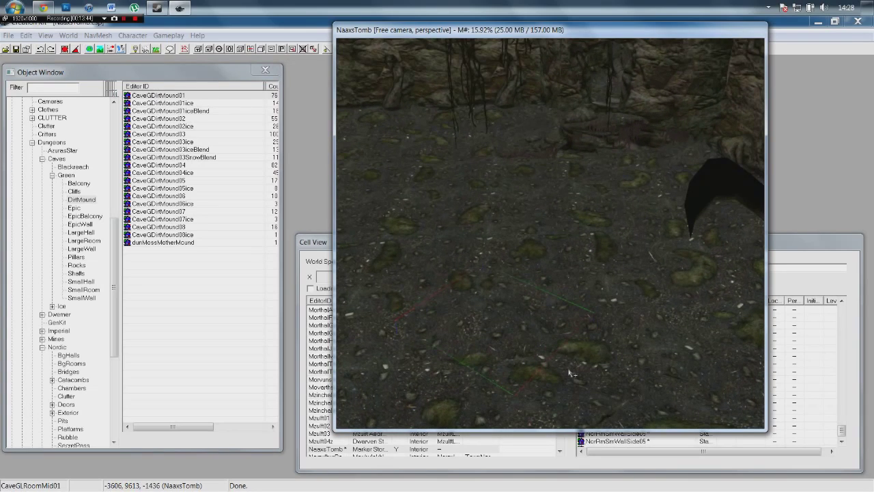
Step: Add a CaveGBoulderL03 rock to the cave room and set it down on the floor near the wall
middle_click_drag(572, 280, 723, 318, "shift")
left_click(676, 342)
scroll(676, 333, "up", 4)
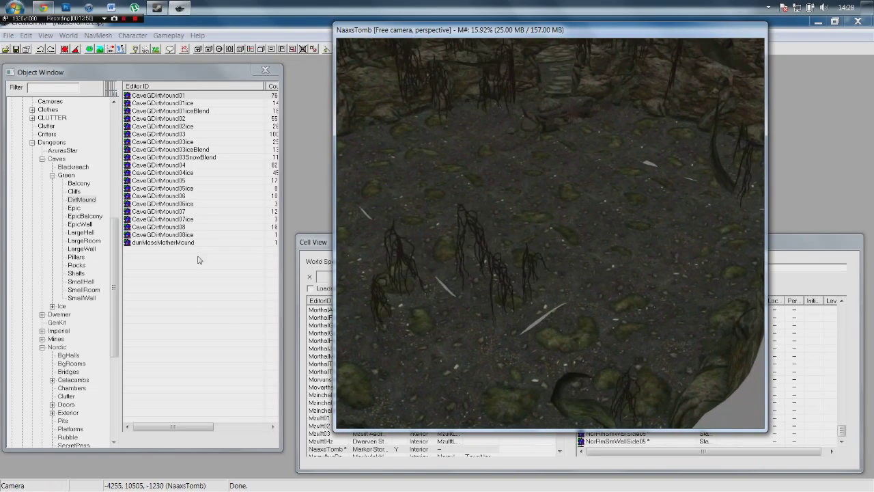
left_click(77, 265)
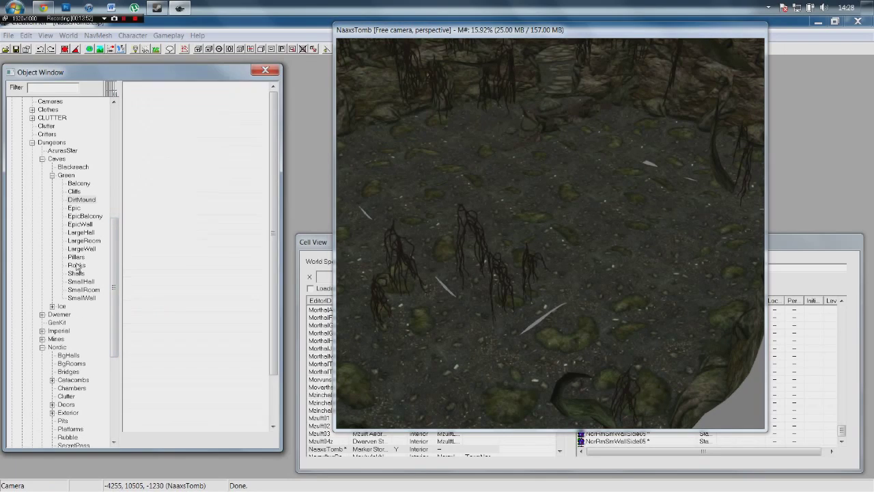
left_click(157, 165)
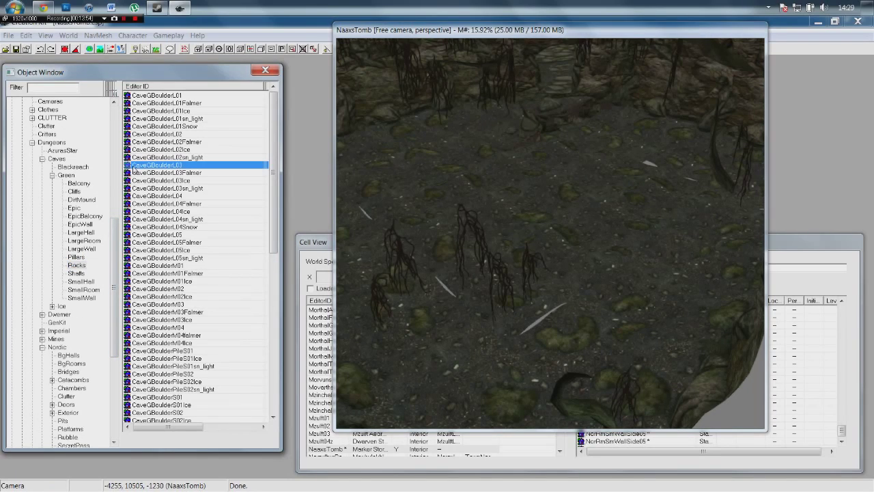
left_click_drag(512, 314, 526, 318)
middle_click_drag(462, 207, 402, 256, "shift")
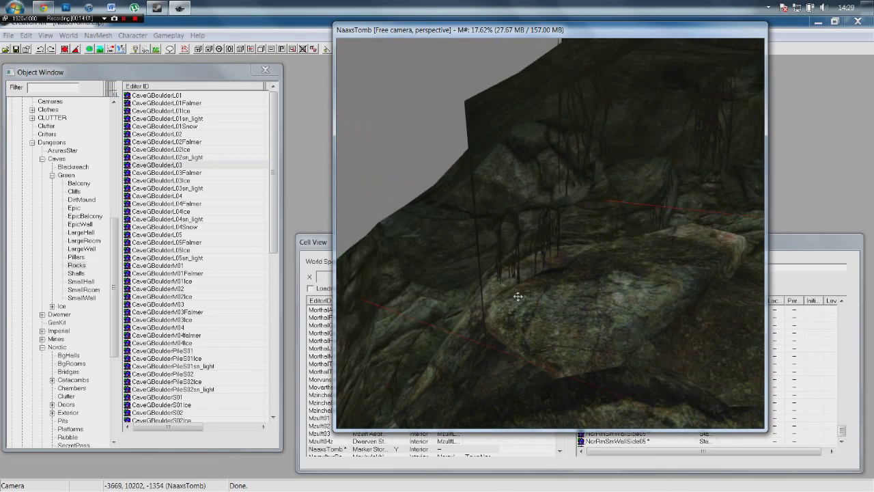
scroll(588, 321, "down", 5)
scroll(614, 328, "up", 6)
middle_click_drag(578, 314, 584, 301)
left_click_drag(455, 140, 565, 288)
left_click_drag(477, 299, 535, 319)
Step: Place a CaveGBoulderL05 rock beside the first boulder and add a CaveGBoulderM01 rock to the cave floor
left_click(173, 236)
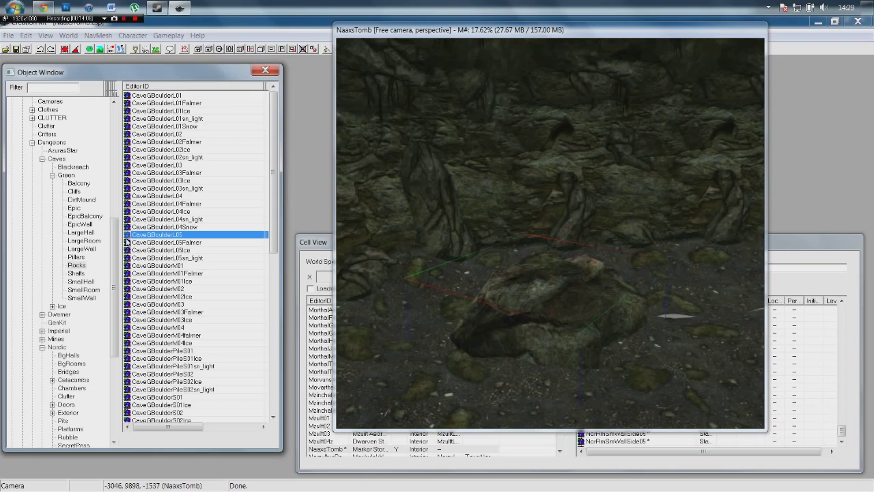
left_click_drag(459, 262, 386, 295)
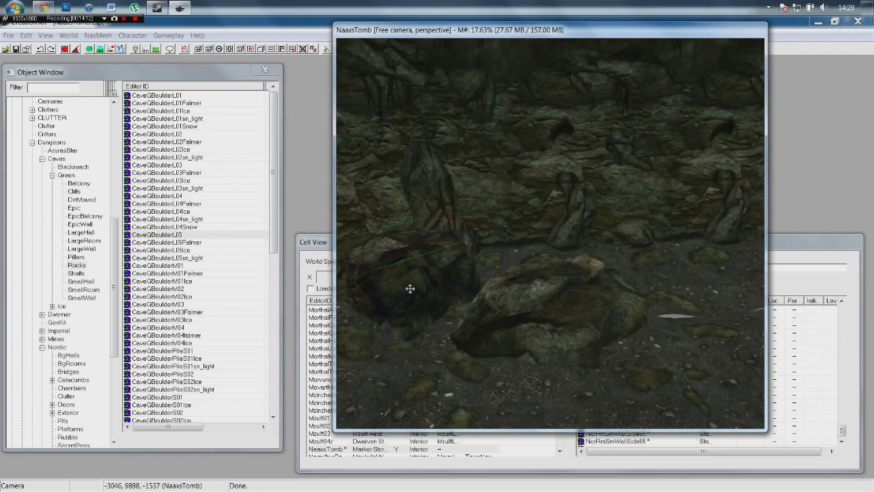
left_click(149, 266)
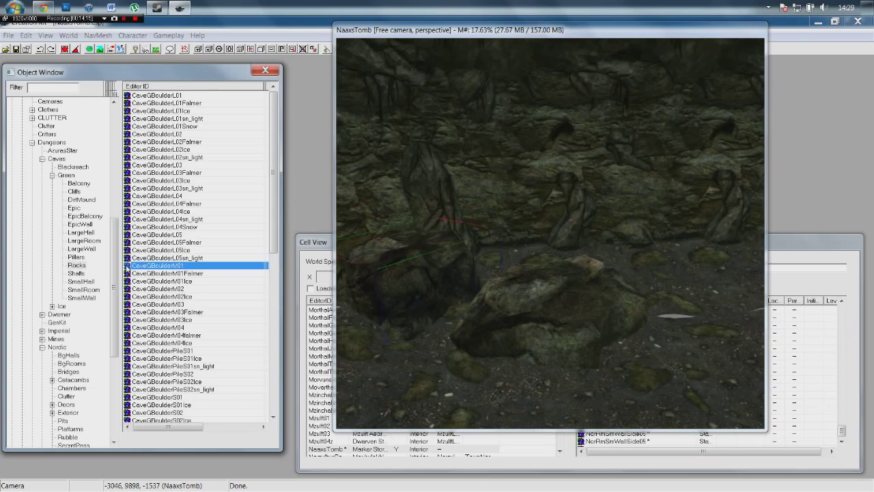
left_click_drag(515, 230, 671, 309)
Step: Add a CaveGWallStraight01 piece from the green SmallWall set to the cave room
middle_click_drag(671, 308, 632, 245)
scroll(635, 269, "up", 3)
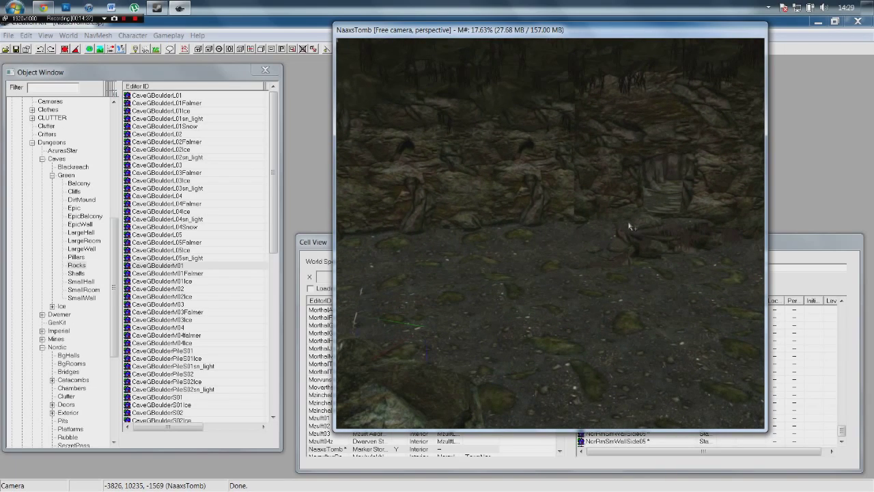
scroll(628, 228, "up", 3)
middle_click_drag(626, 230, 589, 203)
scroll(592, 237, "up", 3)
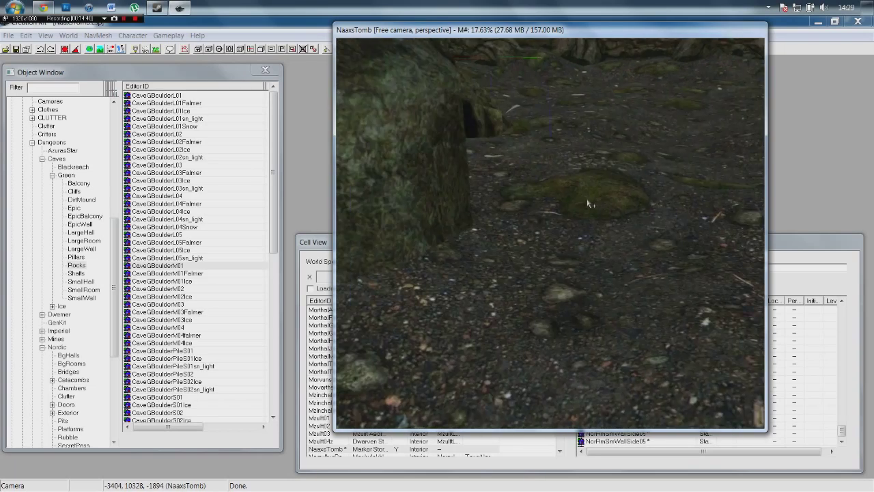
scroll(590, 213, "down", 3)
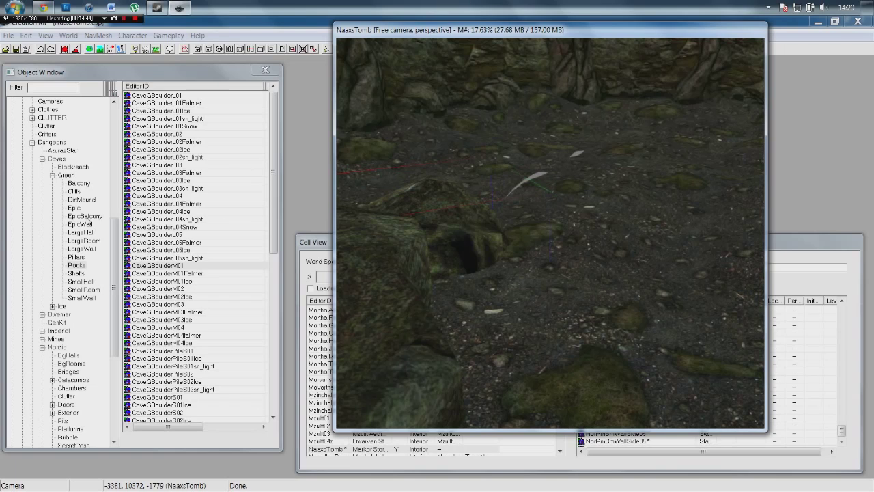
left_click(81, 224)
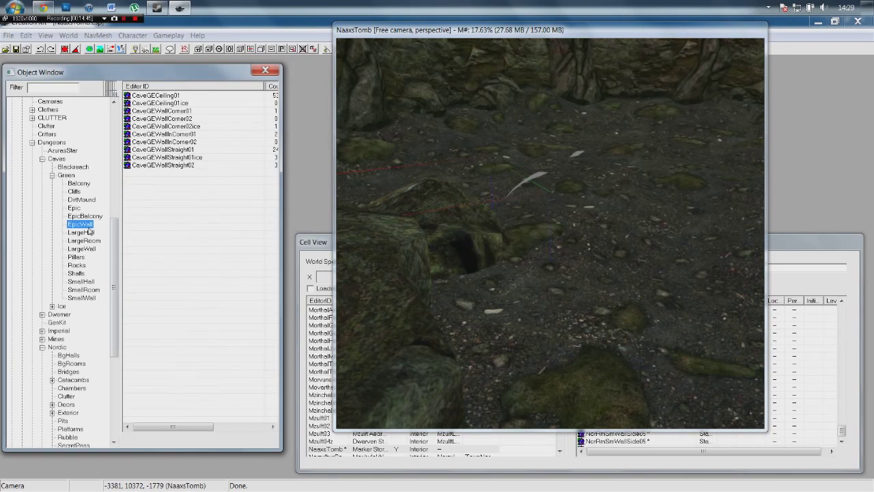
left_click(81, 298)
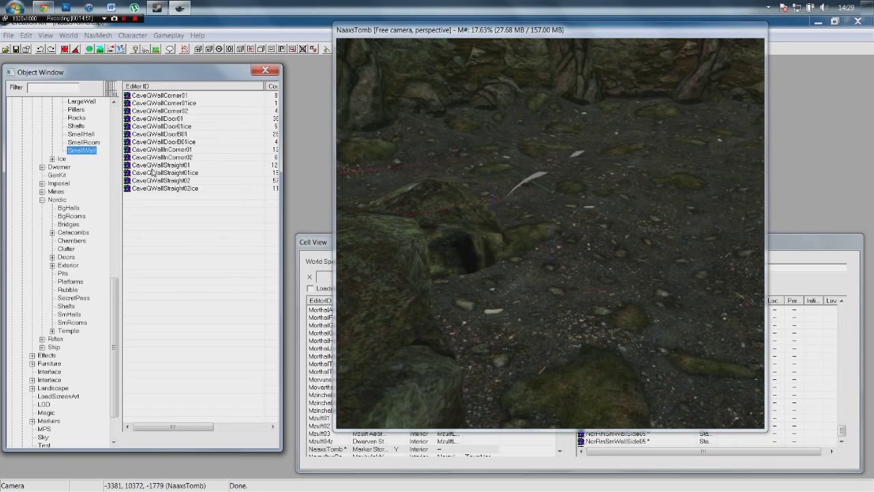
left_click(127, 165)
left_click_drag(541, 157, 538, 112)
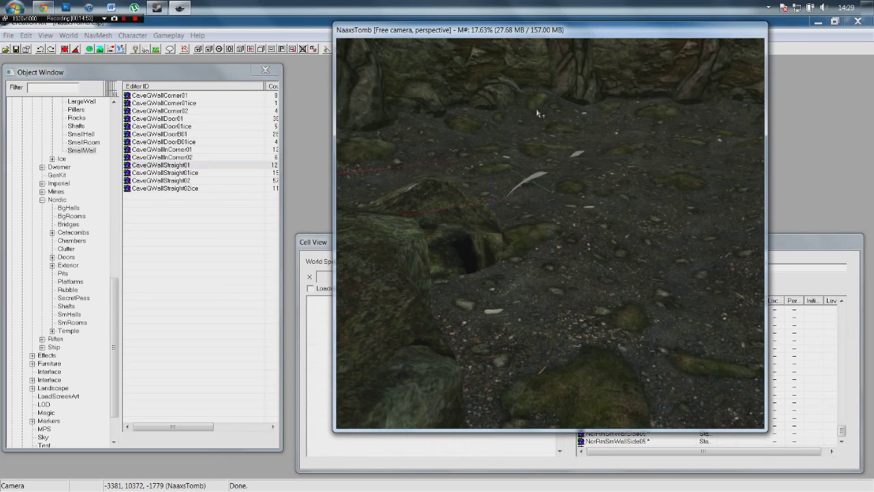
Step: Rotate the CaveGWallStraight01 piece and move it against the far wall of the cave room
scroll(609, 138, "down", 6)
right_click_drag(591, 139, 541, 148)
left_click_drag(541, 102, 536, 66)
middle_click_drag(537, 66, 536, 127, "shift")
left_click_drag(536, 127, 470, 134)
mouse_move(493, 165)
middle_mouse_down("shift")
mouse_move(513, 170)
mouse_move(493, 183)
mouse_move(479, 165)
middle_mouse_up("shift")
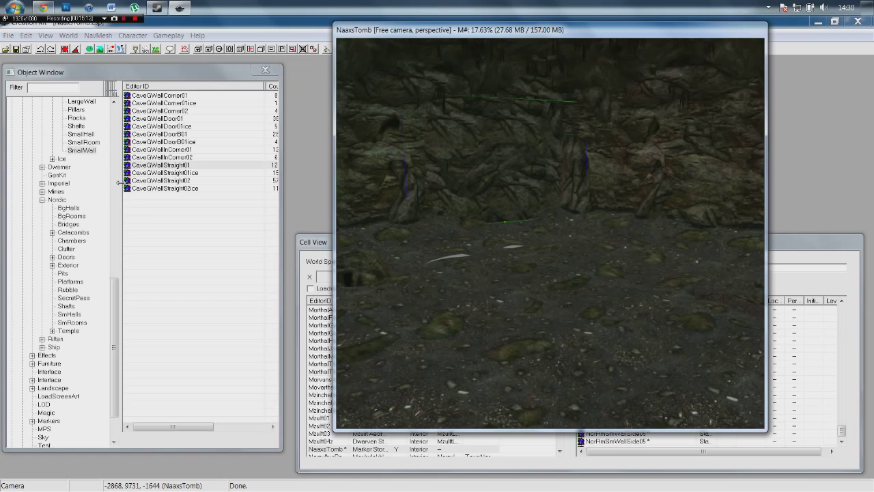
middle_click_drag(459, 180, 499, 195, "shift")
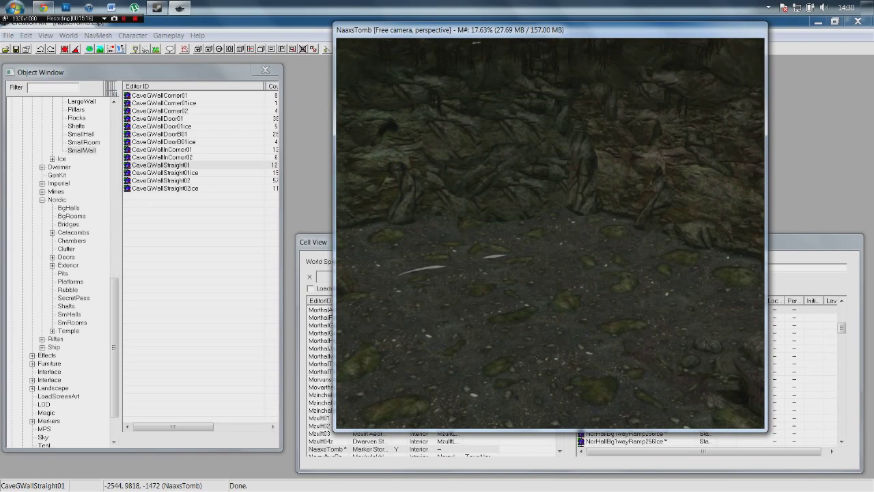
Step: Reposition the CaveGWallStraight01 piece against the cave wall and duplicate it
double_click(501, 170)
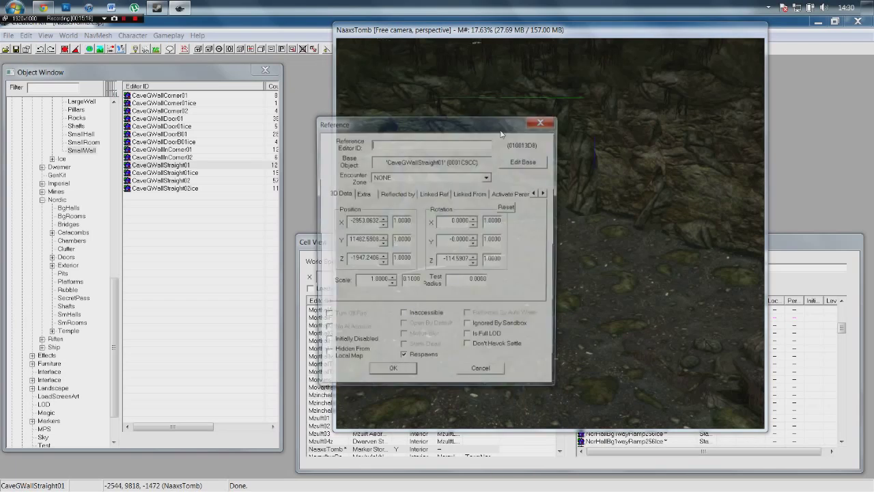
left_click(528, 128)
left_click_drag(488, 149, 492, 74)
key("ctrl+d")
left_click(540, 328)
middle_click_drag(540, 328, 656, 325, "shift")
middle_click_drag(598, 318, 603, 273, "shift")
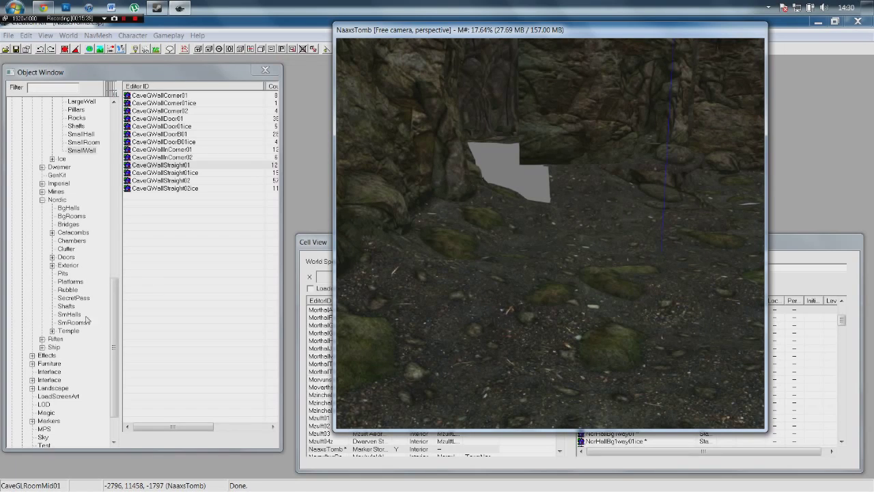
Step: Place a CaveGEPillar04 piece at the base of the cave wall, then rotate and shift it to cover the floor gap
scroll(112, 305, "up", 2)
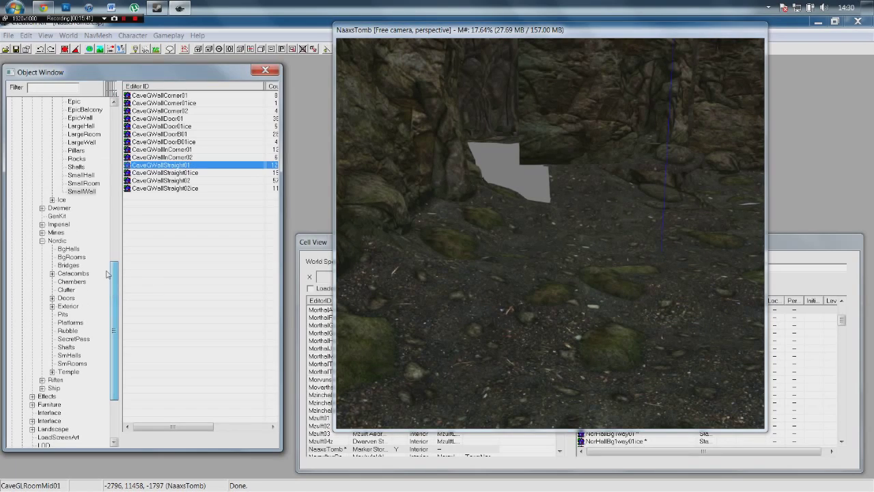
left_click(76, 150)
left_click(157, 135)
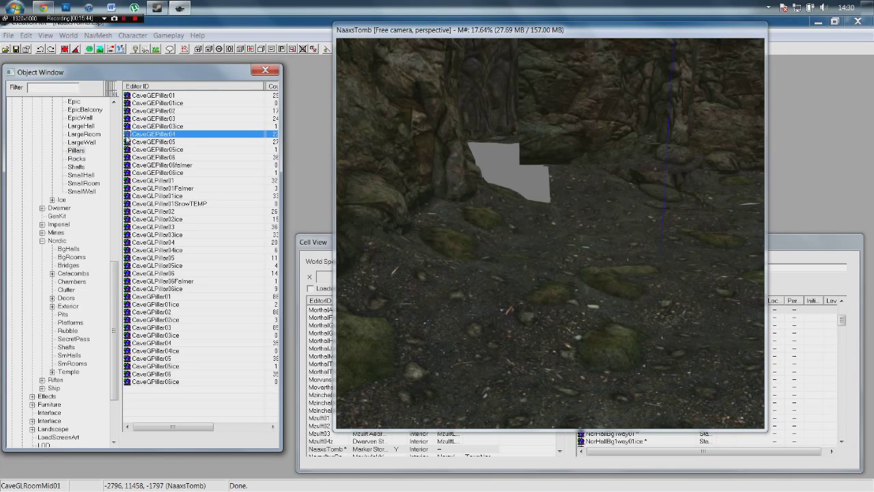
left_click_drag(450, 183, 558, 139)
right_click_drag(586, 175, 505, 174)
left_click_drag(540, 225, 546, 390)
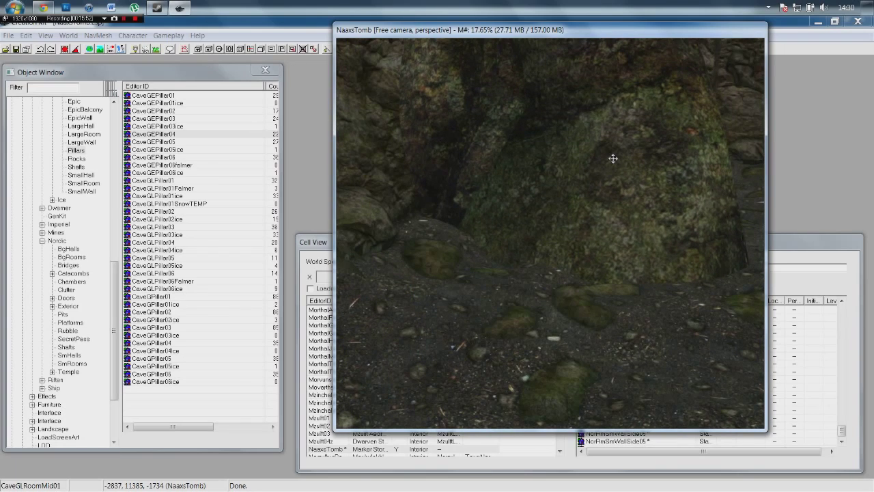
left_click_drag(640, 160, 495, 102)
right_click_drag(502, 123, 635, 154)
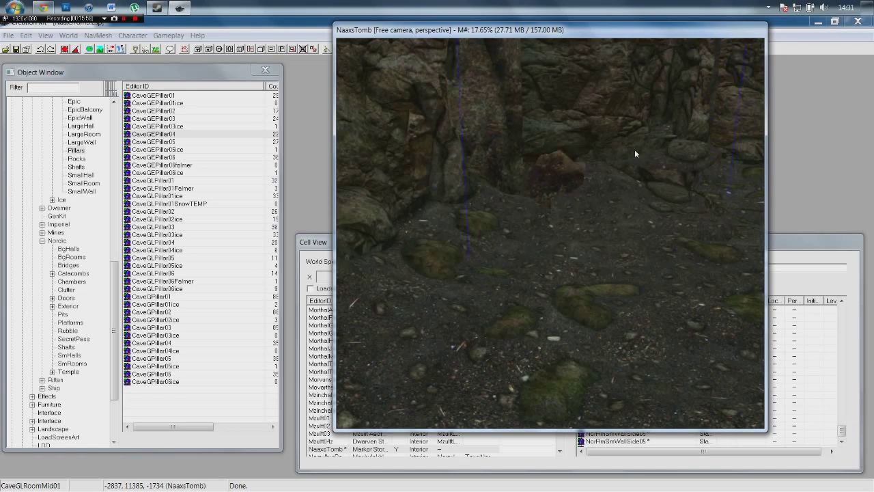
middle_click_drag(624, 150, 592, 171, "shift")
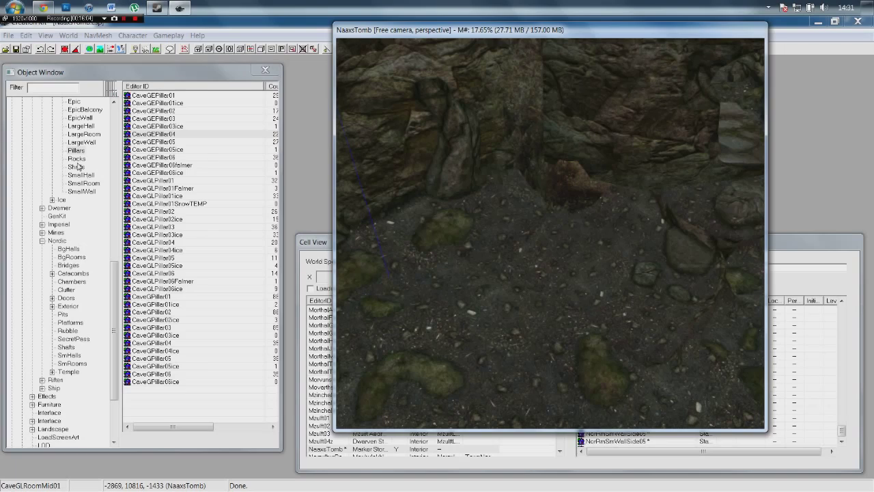
Step: Add a CaveGCliffsIsland01 piece from the green Cliffs set and position it near the cave room's wall
left_click(77, 167)
left_click(73, 134)
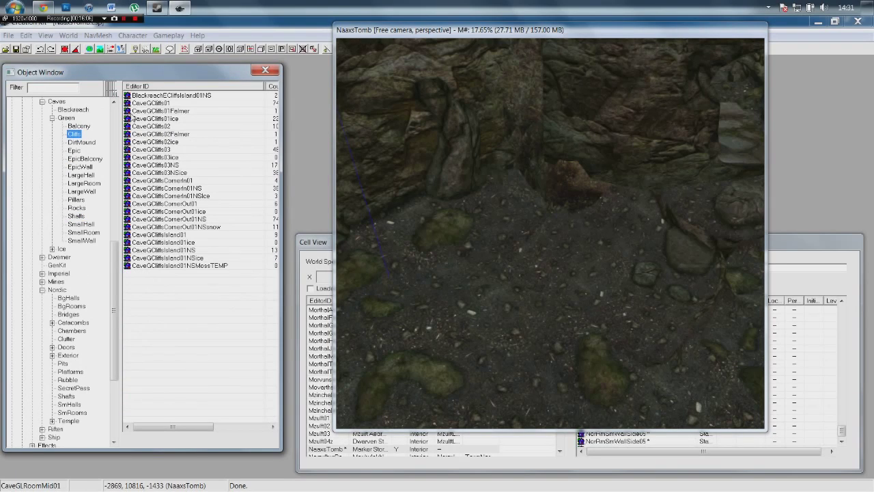
left_click(148, 151)
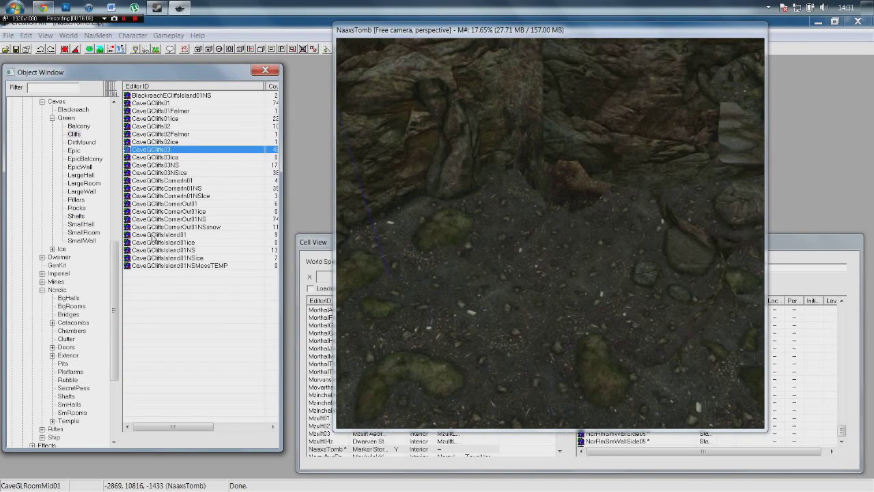
left_click(133, 235)
left_click_drag(543, 219, 482, 117)
mouse_move(497, 69)
left_mouse_down()
mouse_move(501, 86)
mouse_move(501, 78)
left_mouse_up()
middle_click_drag(501, 78, 550, 86, "shift")
Step: Check the furnished cave room from an overview and save the plugin
scroll(566, 143, "down", 6)
middle_click_drag(591, 176, 548, 181, "shift")
scroll(546, 185, "down", 4)
middle_click_drag(621, 269, 621, 233, "shift")
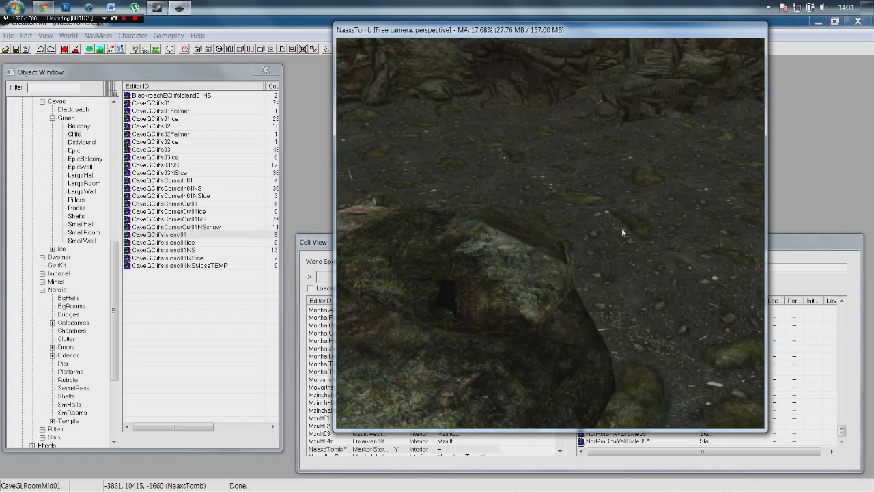
scroll(621, 232, "down", 8)
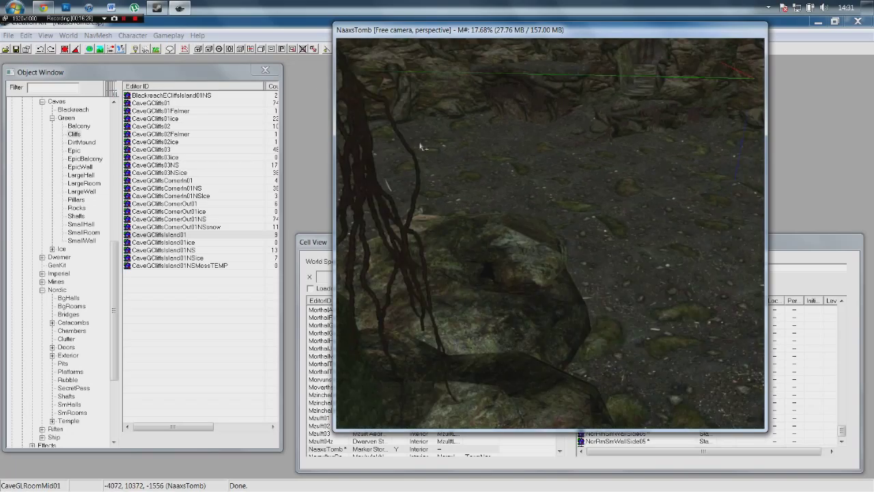
mouse_move(631, 319)
middle_mouse_down("shift")
mouse_move(522, 326)
mouse_move(593, 331)
mouse_move(603, 343)
mouse_move(575, 359)
mouse_move(590, 330)
mouse_move(636, 322)
mouse_move(629, 328)
middle_mouse_up("shift")
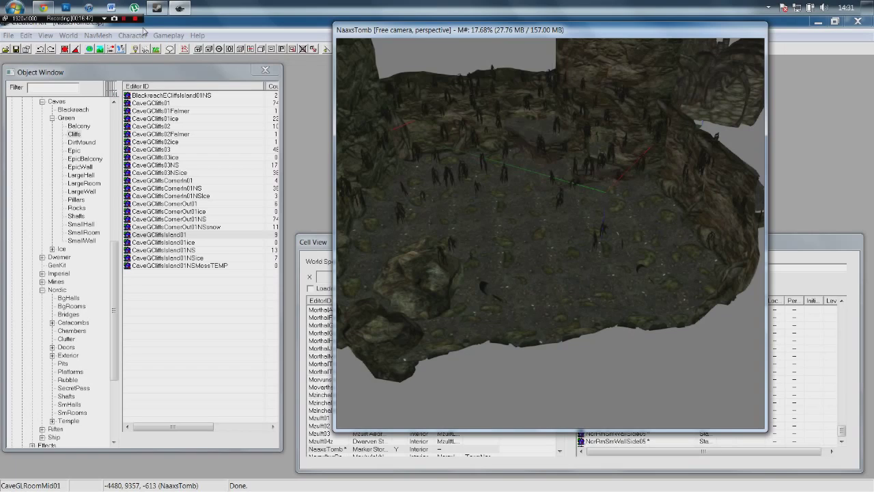
left_click(9, 35)
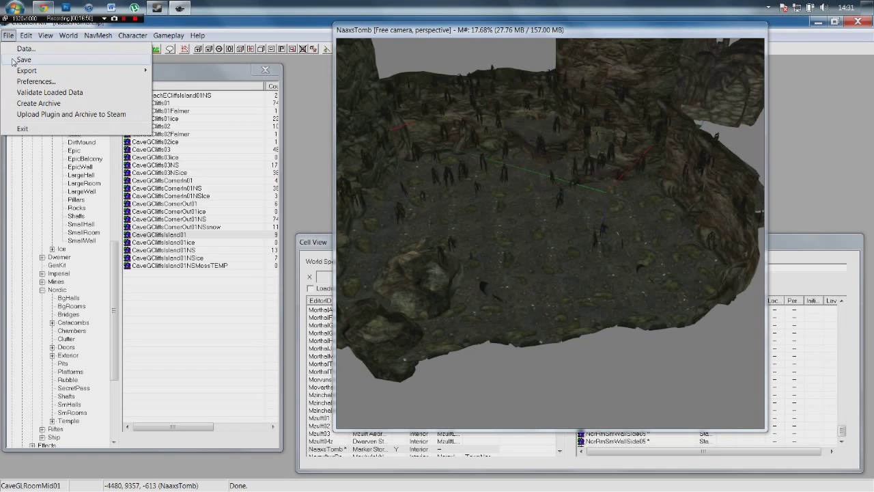
left_click(14, 60)
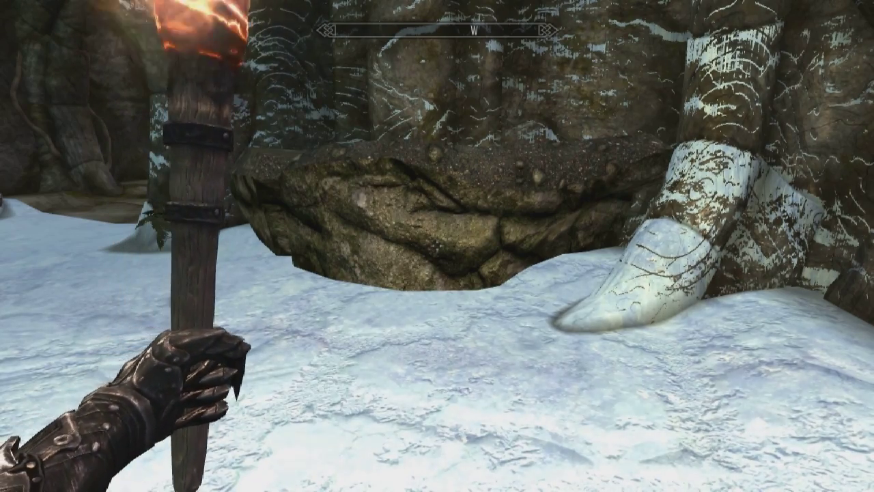
key("w")
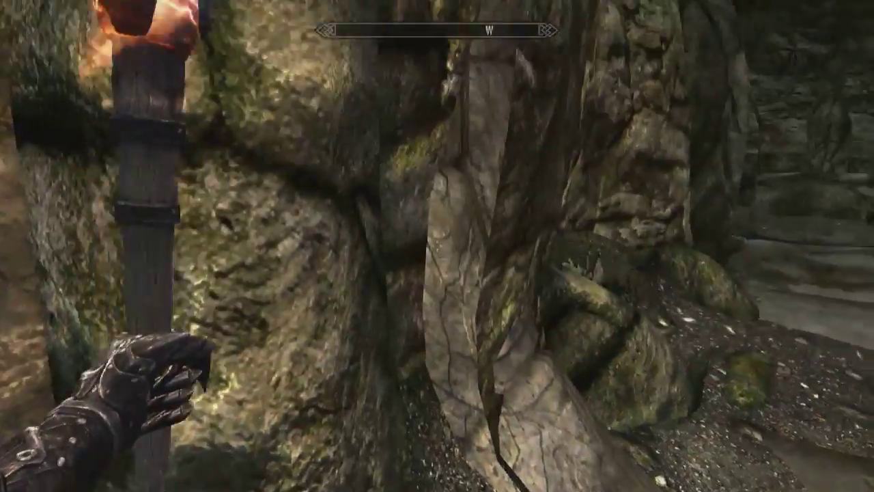
key("w")
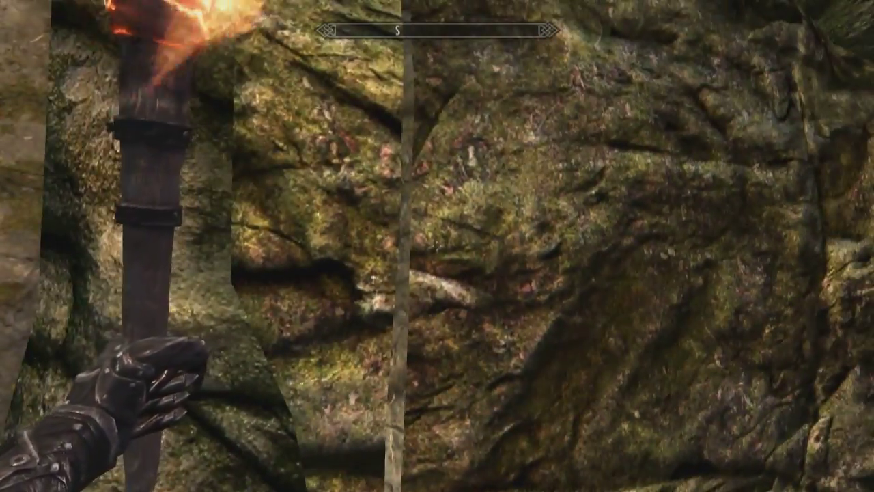
key("w")
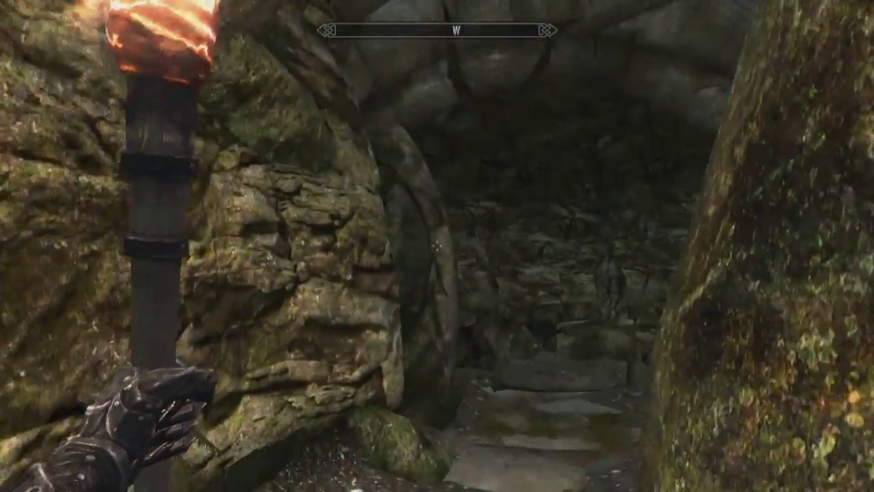